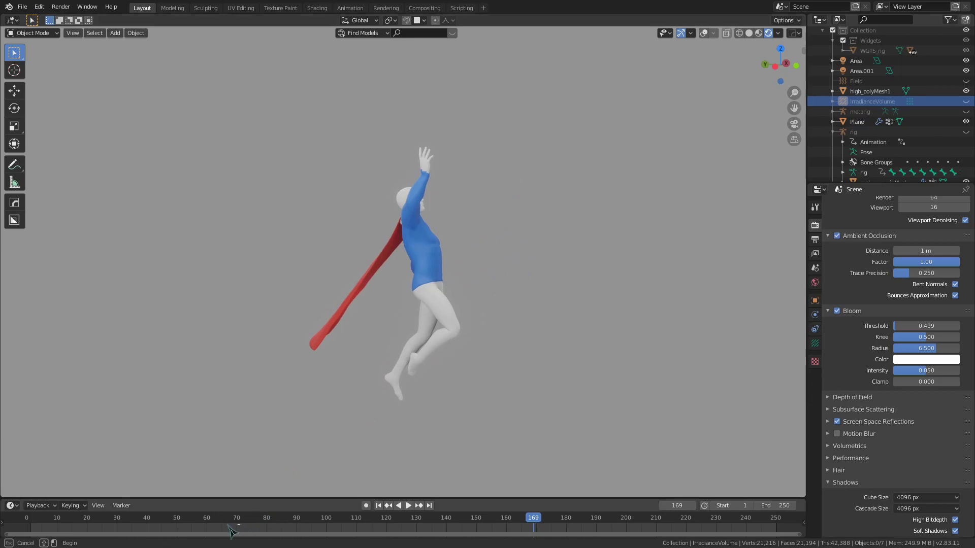
Step: Review the finished flying figure and its red cape through the animation, viewing it from several angles in a maximized viewport
drag(132, 523, 753, 522)
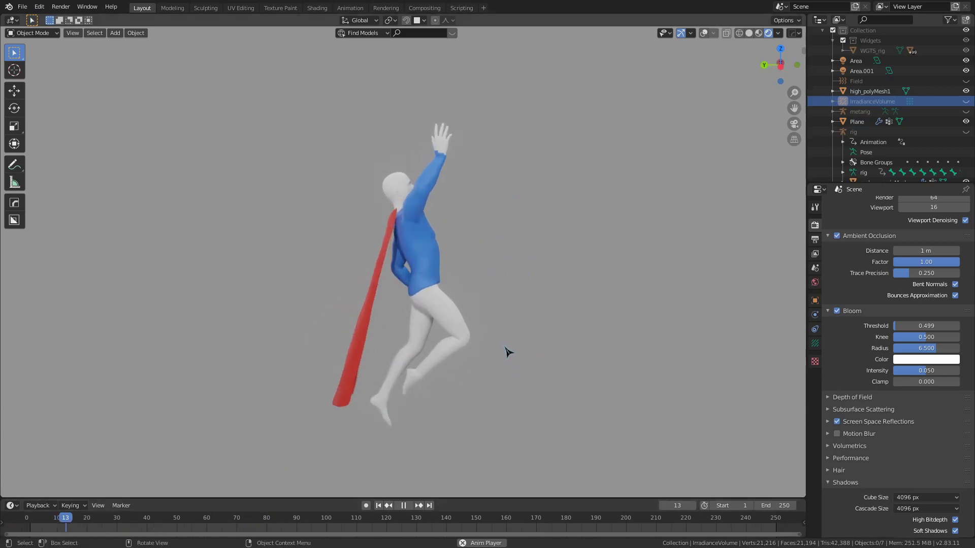
key(ctrl+alt+space)
middle_drag(562, 353, 373, 349)
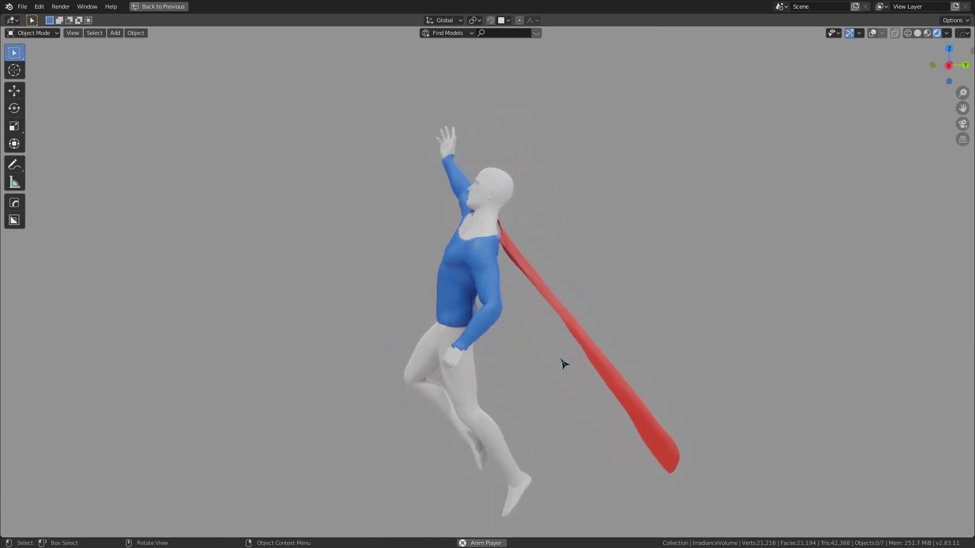
middle_drag(544, 363, 609, 352)
key(ctrl+space)
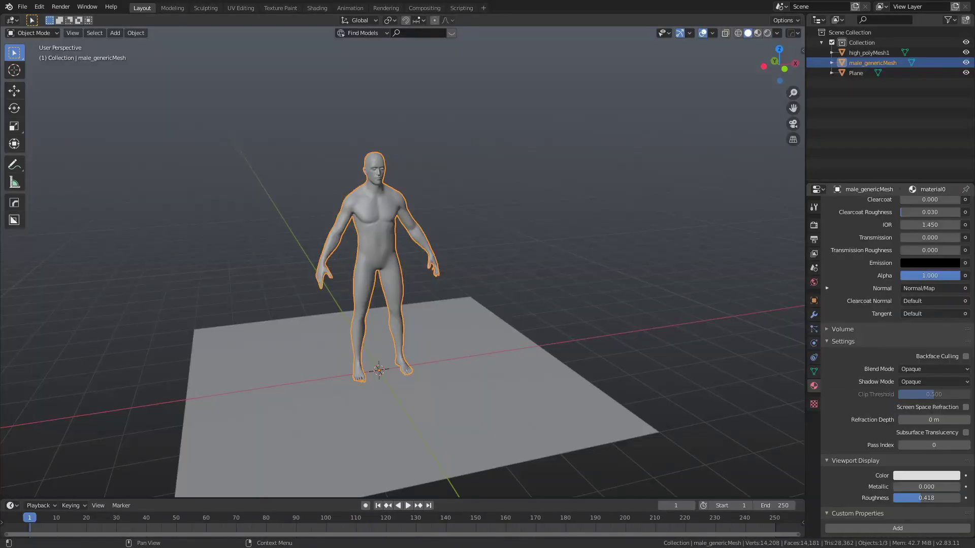
Step: Duplicate the male body mesh and leave the copy exactly in place over the original
middle_drag(614, 399, 630, 357)
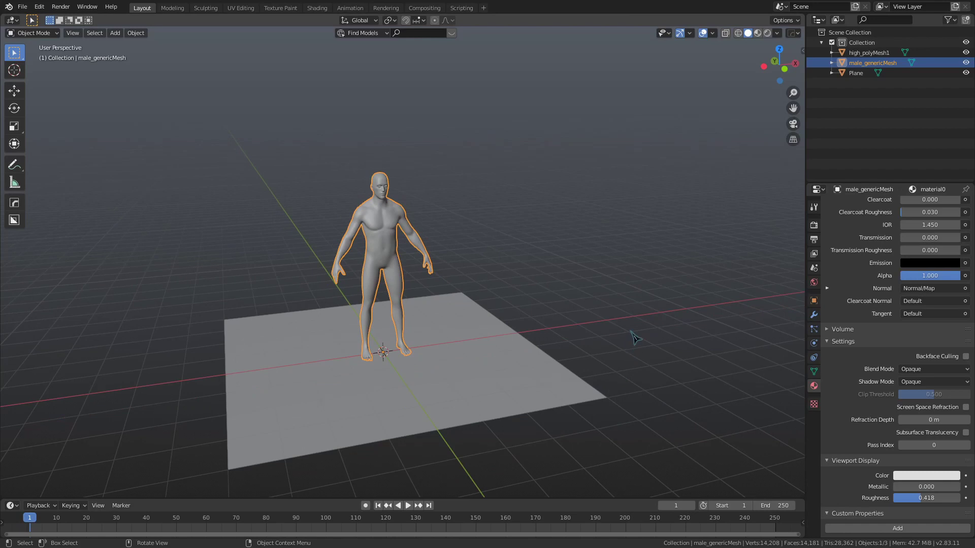
click(635, 338)
middle_drag(498, 307, 477, 298)
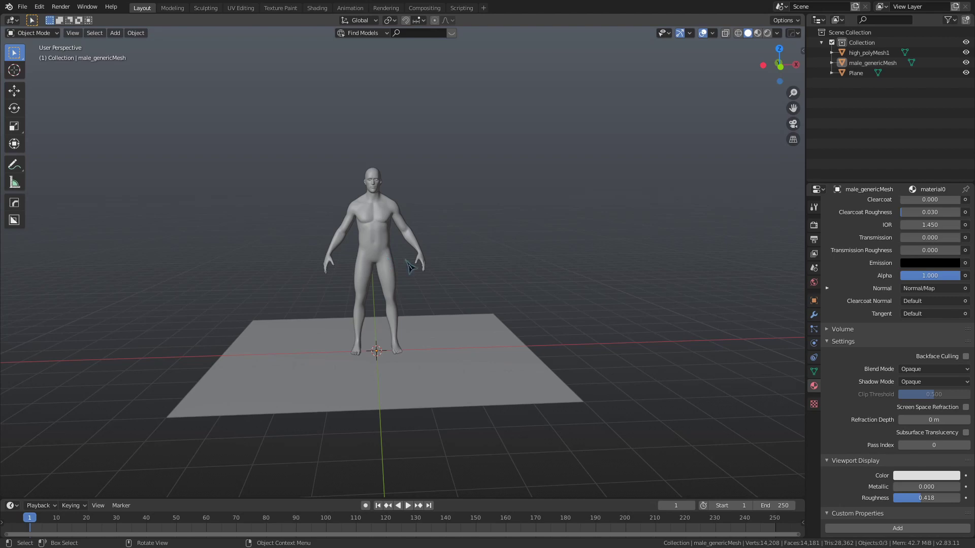
click(375, 227)
shift+middle_drag(459, 247, 518, 264)
scroll(518, 263, up, 1)
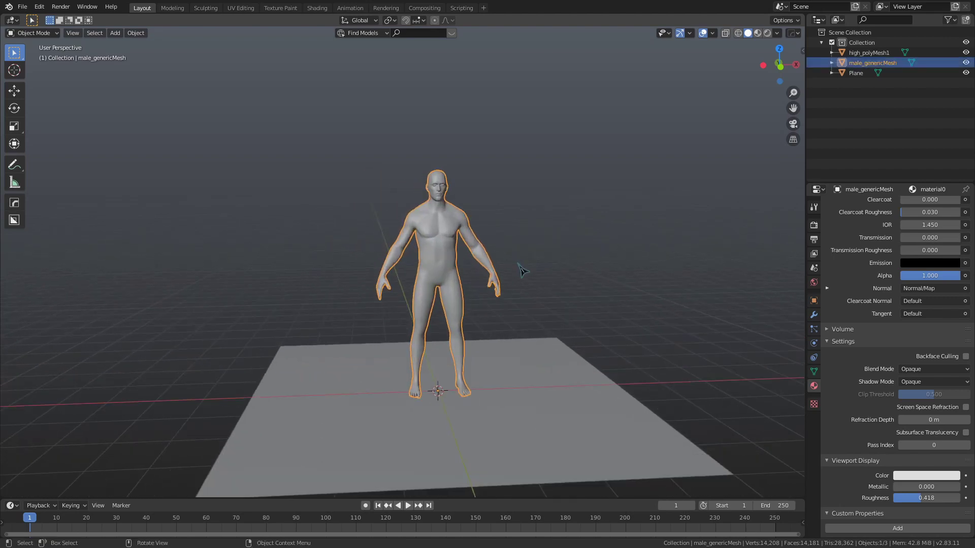
key(shift+d)
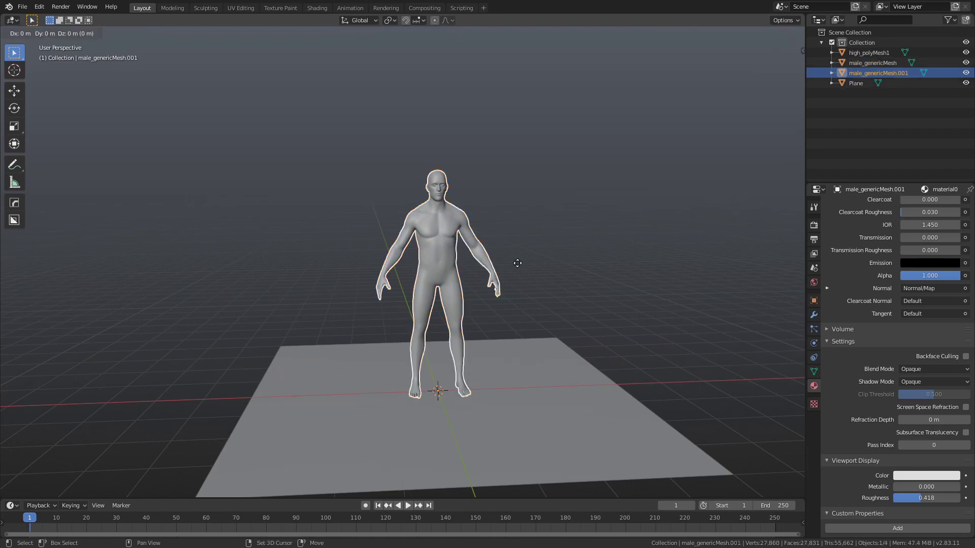
right_click(517, 263)
Step: Fatten the whole duplicate mesh slightly outward along its normals with Shrink/Fatten
key(Tab)
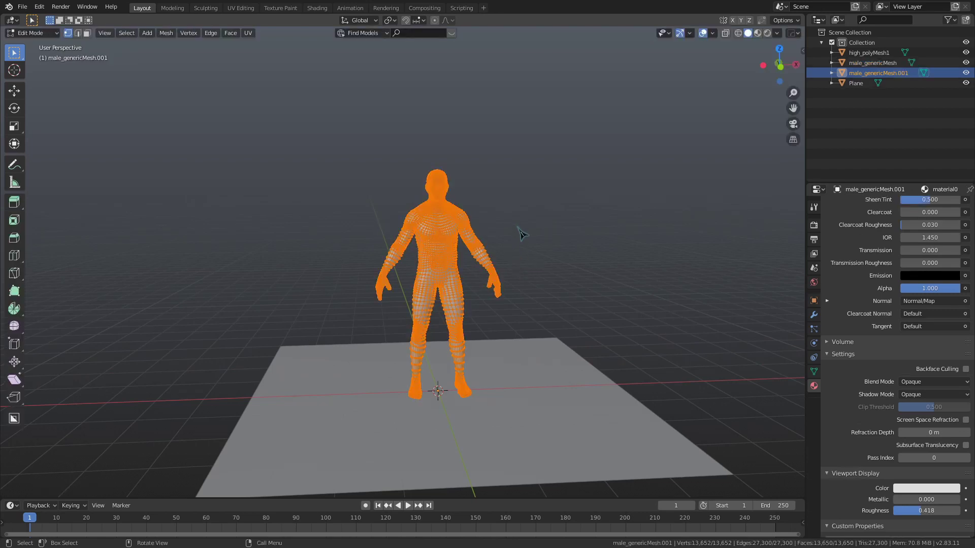
scroll(563, 271, up, 3)
key(alt+s)
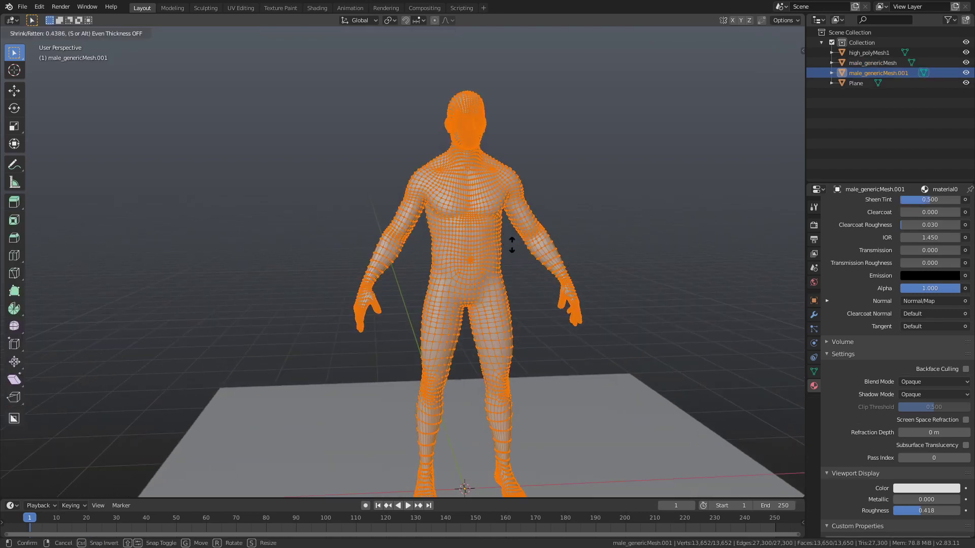
click(209, 66)
scroll(551, 327, down, 3)
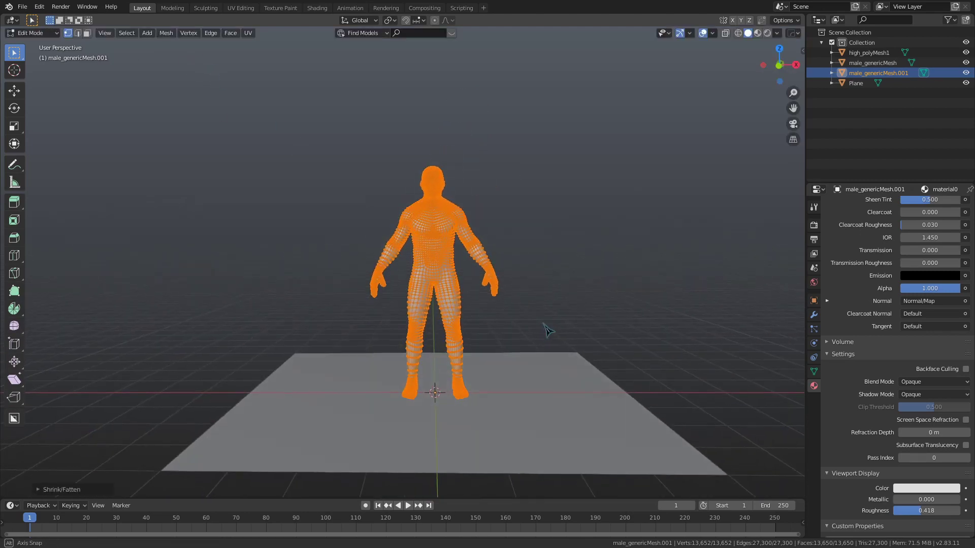
Step: Delete the duplicate's vertices above the waist, working in wireframe from the front view
key(z)
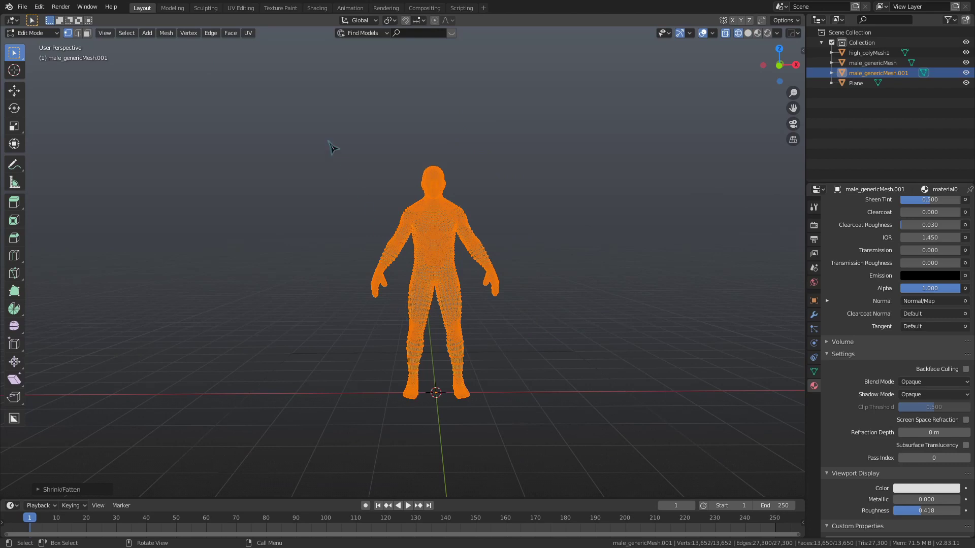
key(KP_1)
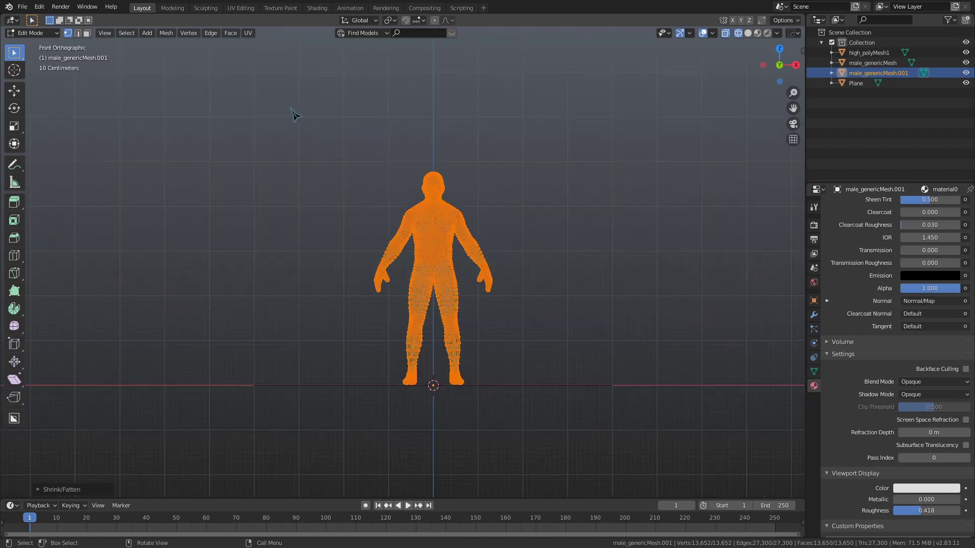
key(grave)
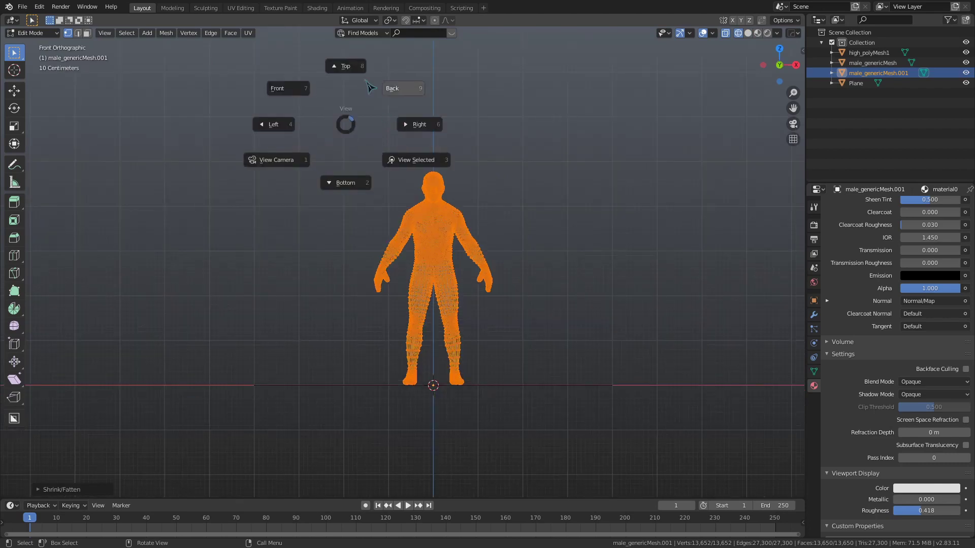
click(249, 90)
drag(254, 84, 566, 269)
key(x)
click(571, 269)
Step: Delete the remaining hand and lower-arm vertices on both sides of the duplicate, keeping the legs
drag(294, 203, 406, 323)
key(x)
click(403, 312)
drag(474, 203, 531, 291)
key(x)
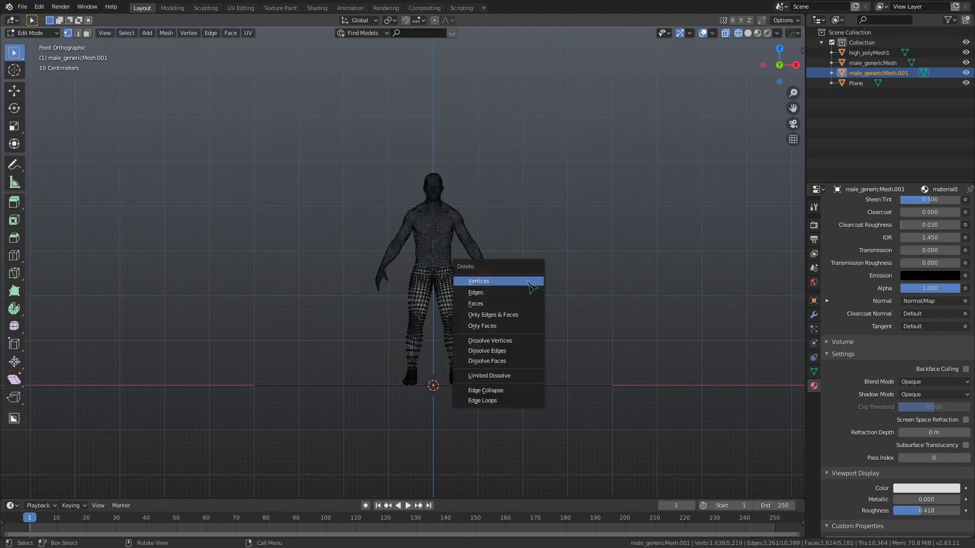
click(532, 280)
Step: Delete the vertices of both feet from the trousers mesh and return to Object Mode in solid shading
drag(342, 370, 623, 471)
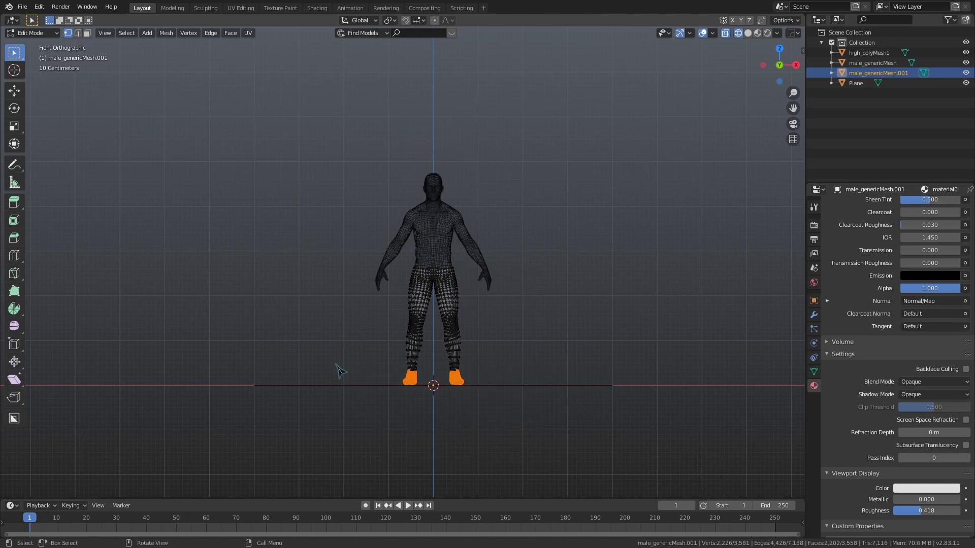
key(x)
click(524, 365)
key(z)
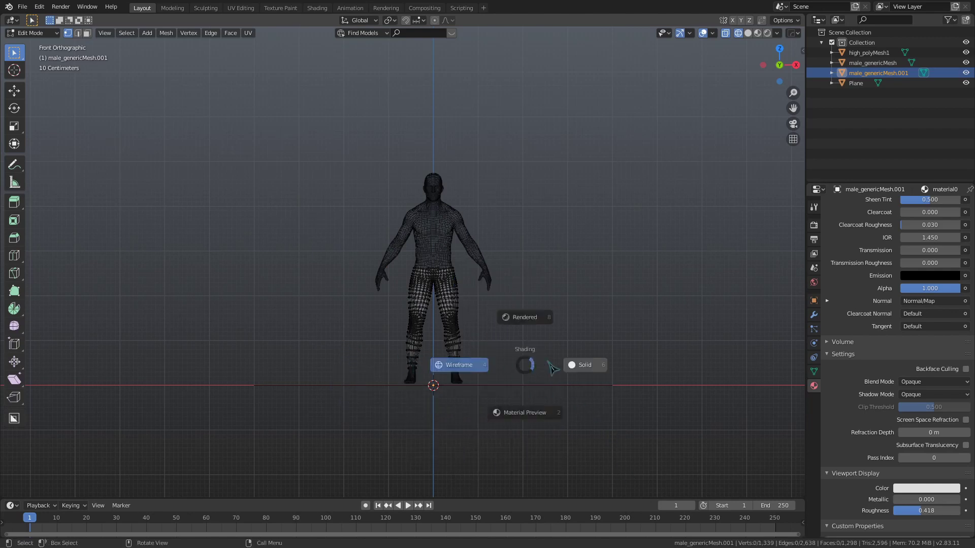
click(552, 368)
middle_drag(529, 374, 483, 381)
key(Tab)
Step: Add a Solidify modifier to the trousers mesh
middle_drag(496, 346, 554, 329)
click(814, 314)
click(853, 206)
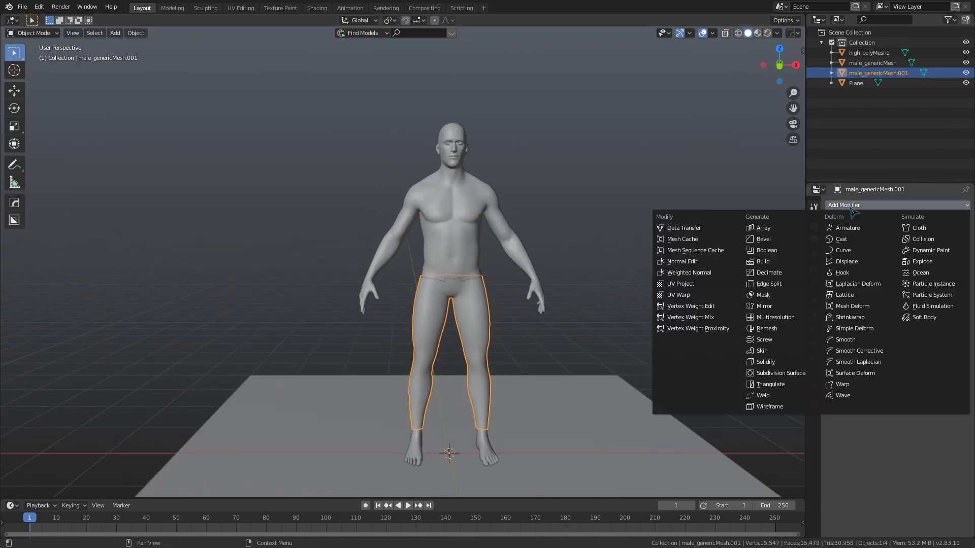
click(786, 366)
scroll(544, 381, up, 6)
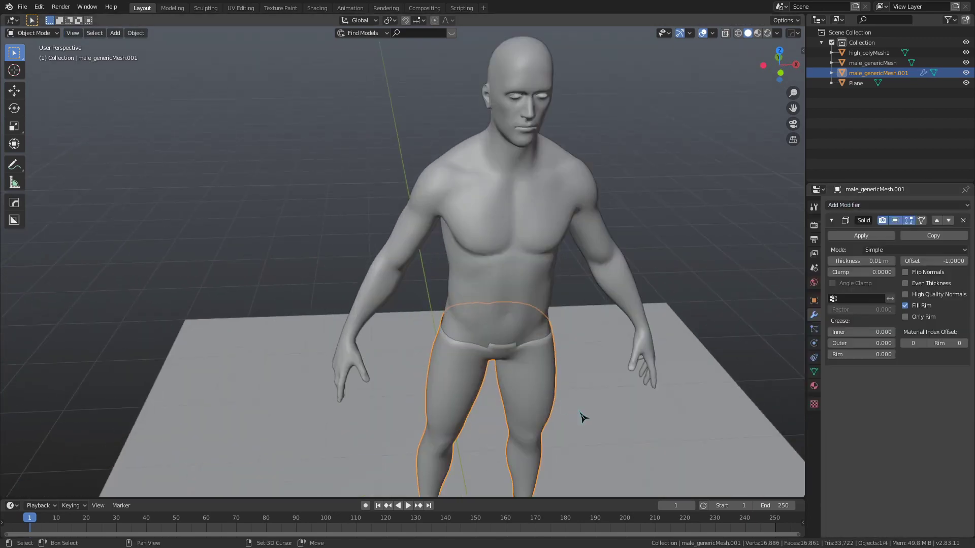
Step: Delete the uneven vertices along the front of the trousers' waistline, then return to Object Mode with nothing selected
key(Tab)
drag(421, 271, 471, 295)
key(x)
click(469, 295)
scroll(436, 325, down, 3)
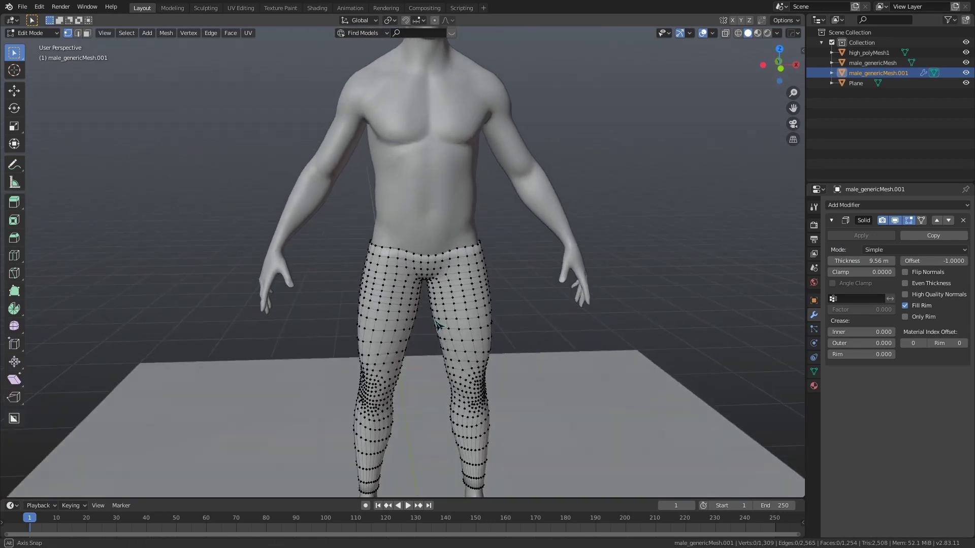
scroll(437, 325, down, 3)
key(Tab)
key(alt+a)
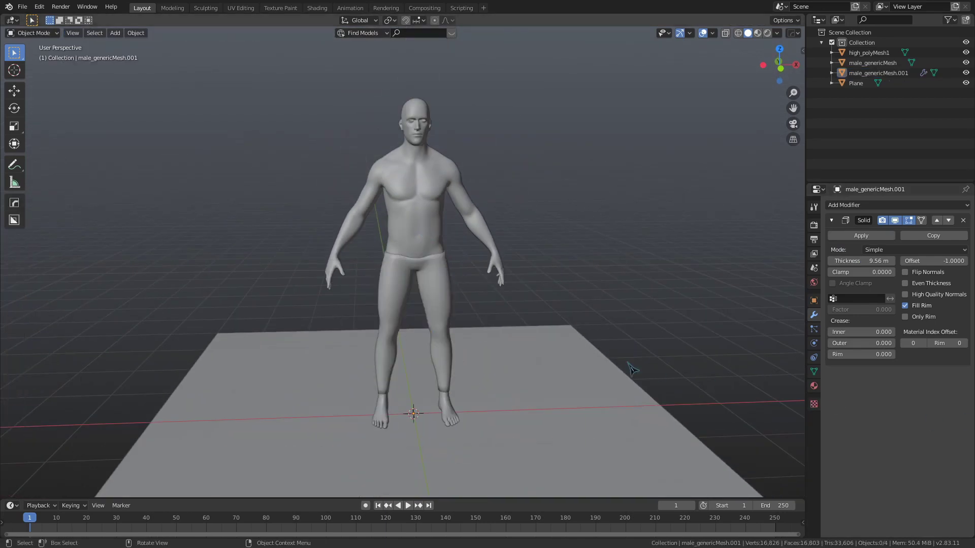
middle_drag(505, 342, 499, 343)
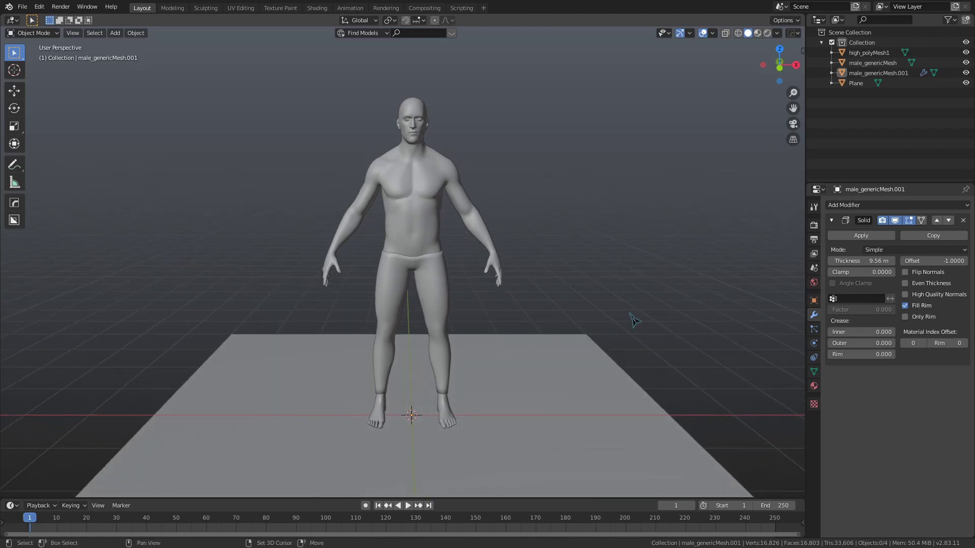
Step: Add a new plane at the figure's feet and raise it to about shin height
key(shift+a)
mouse_move(634, 320)
click(669, 324)
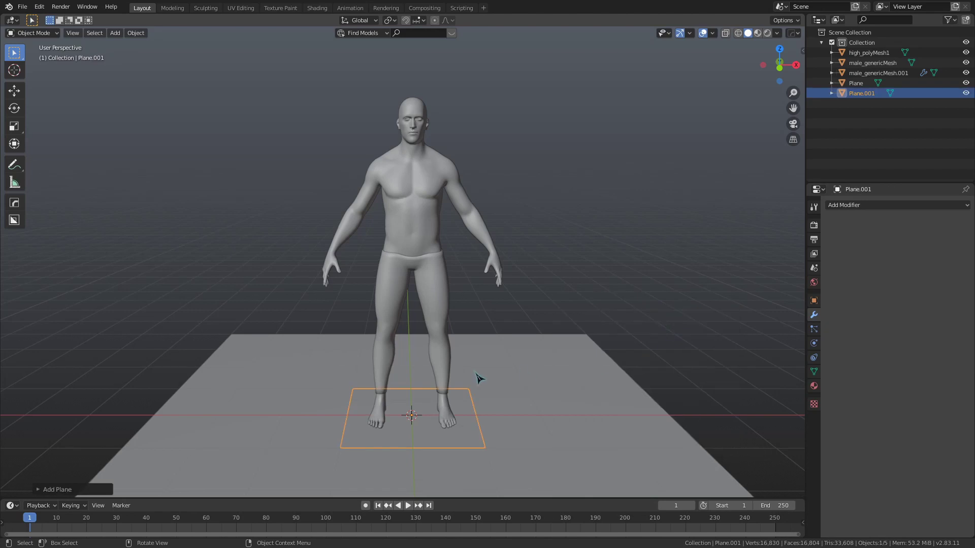
middle_drag(477, 379, 457, 375)
key(g)
click(471, 287)
Step: Merge all vertices of the new plane at their center into a single vertex and try moving it beside the legs
key(Tab)
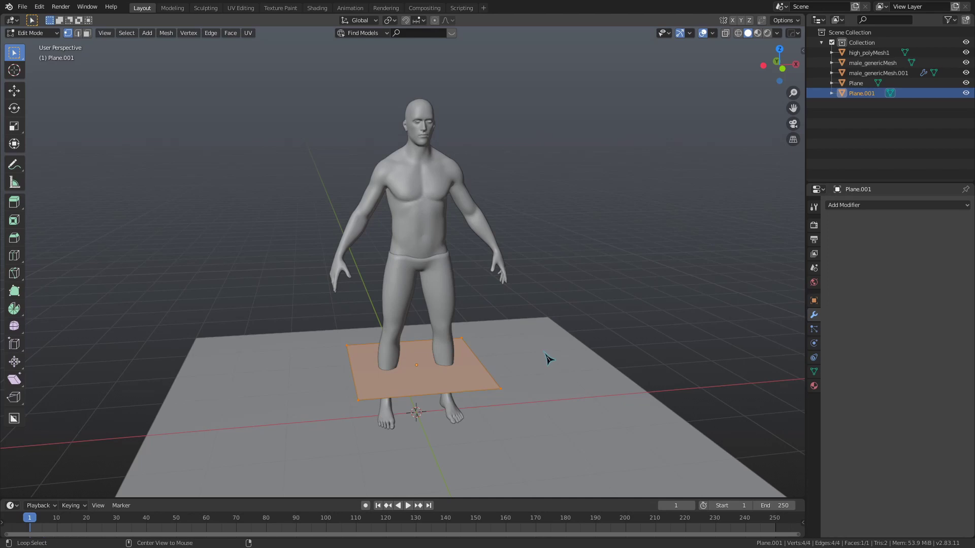
key(m)
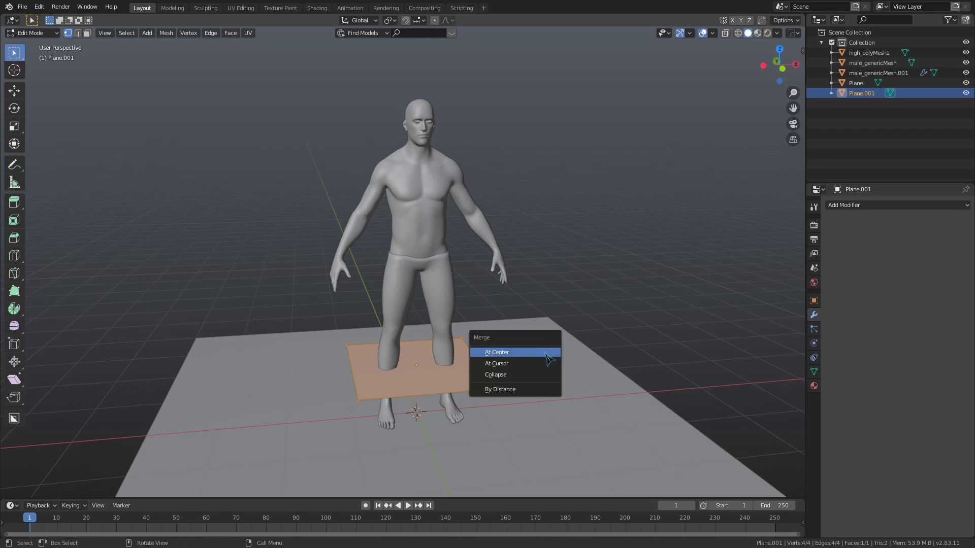
click(549, 359)
scroll(453, 393, up, 3)
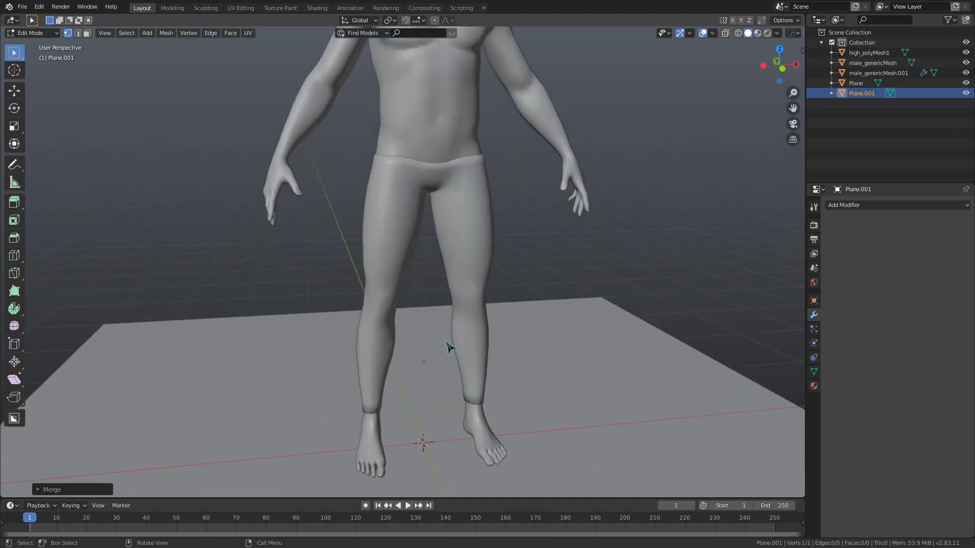
key(g)
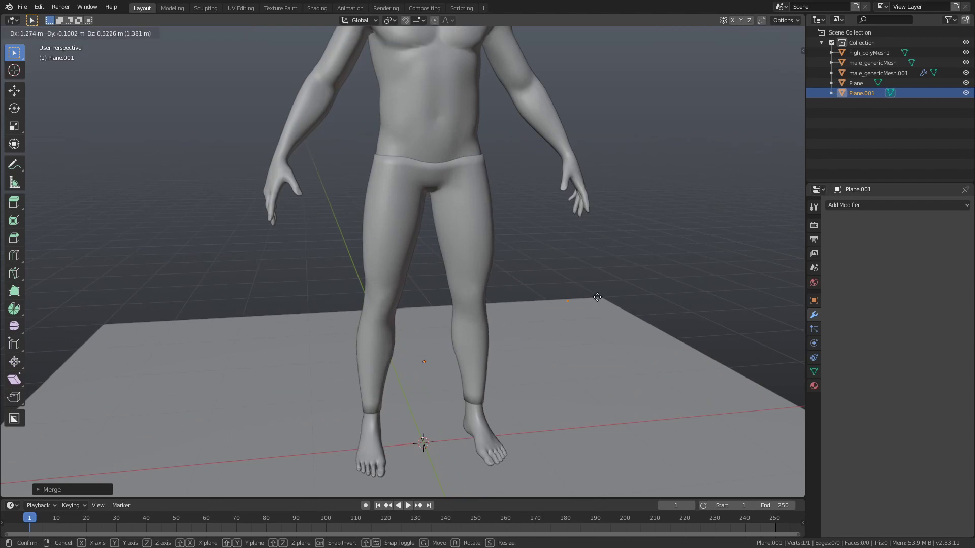
click(575, 291)
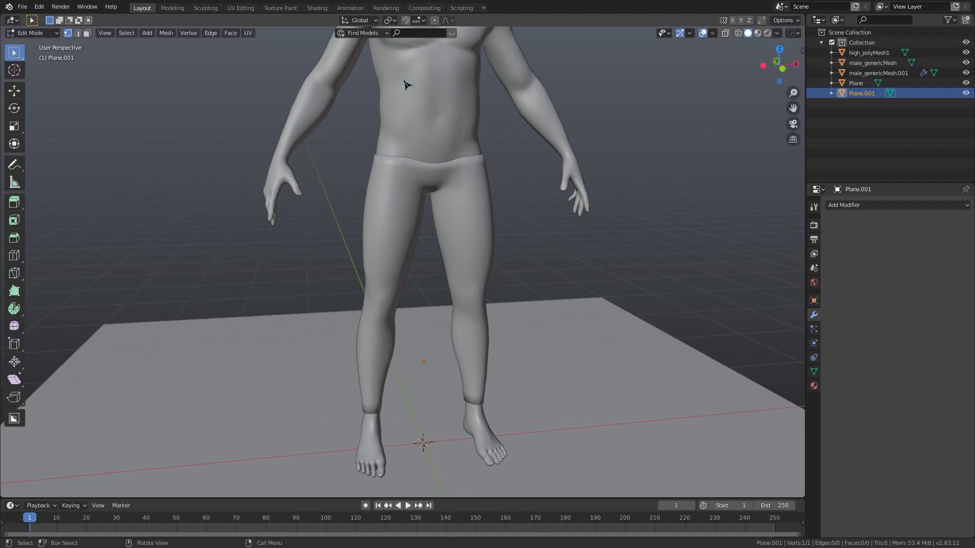
Step: Enable snapping and set the snap target to Face
click(409, 23)
click(419, 22)
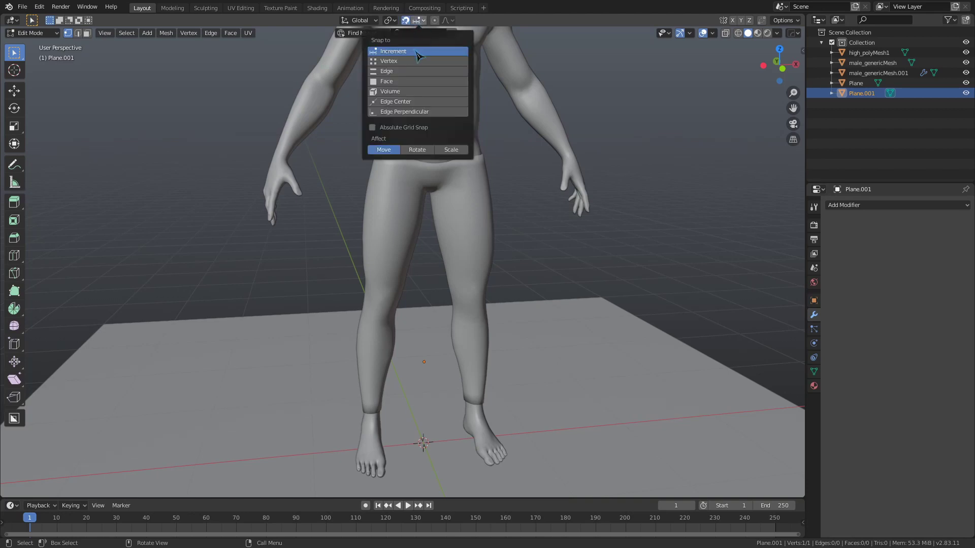
click(412, 82)
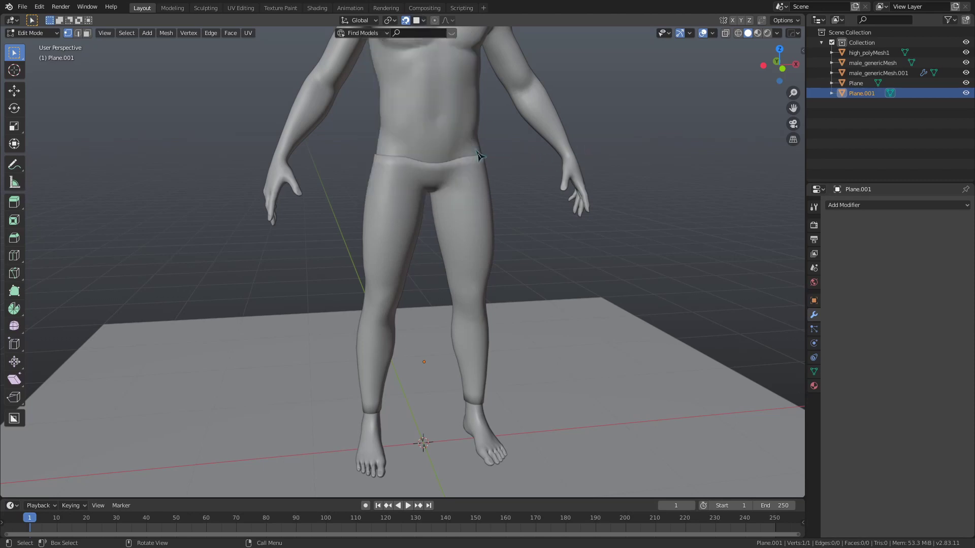
Step: Move the single vertex onto the surface at the upper front of the figure's left shoulder
middle_drag(477, 155, 423, 345)
scroll(422, 285, up, 1)
key(g)
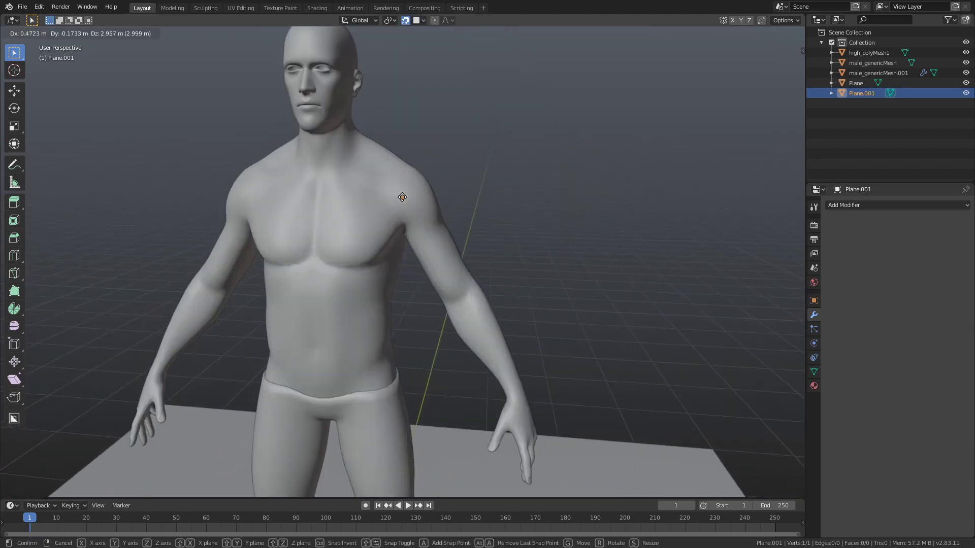
click(406, 199)
scroll(411, 188, up, 3)
key(g)
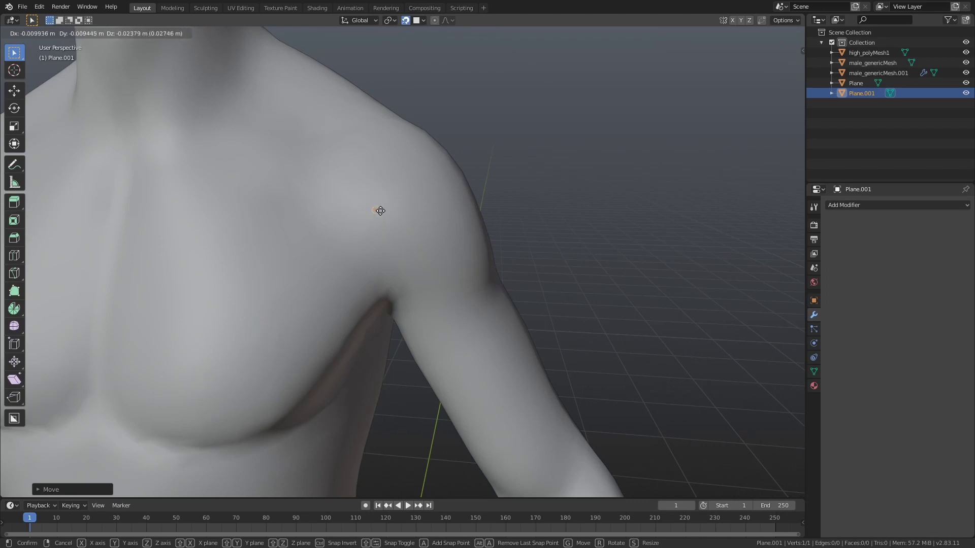
click(428, 178)
Step: Extrude three more vertices across the left shoulder's surface and fill the four corners with a face
key(e)
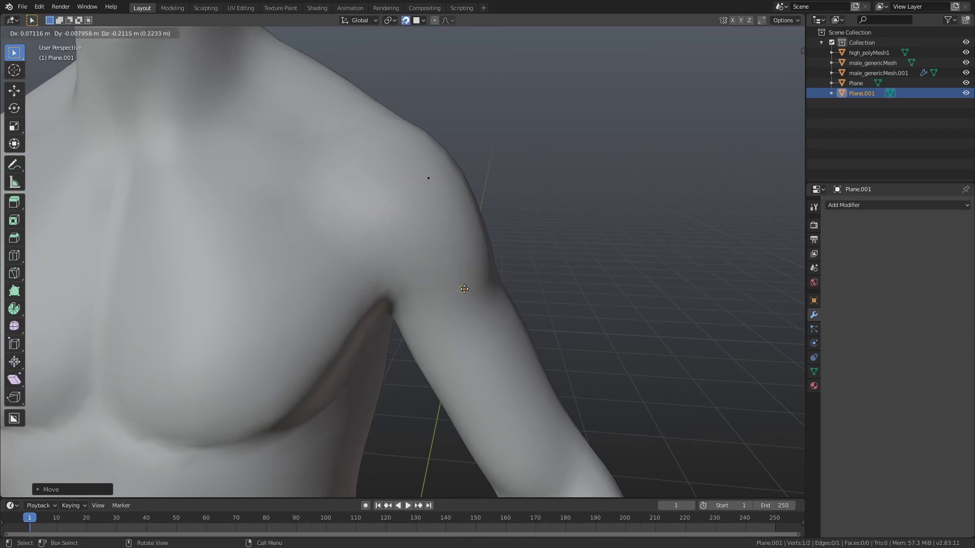
click(403, 185)
key(e)
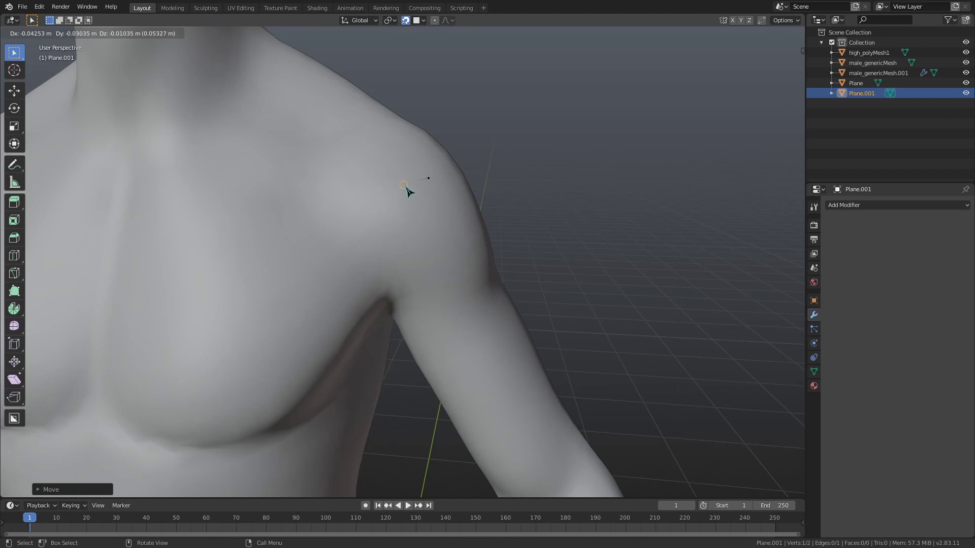
click(420, 235)
key(e)
click(450, 231)
shift+click(429, 180)
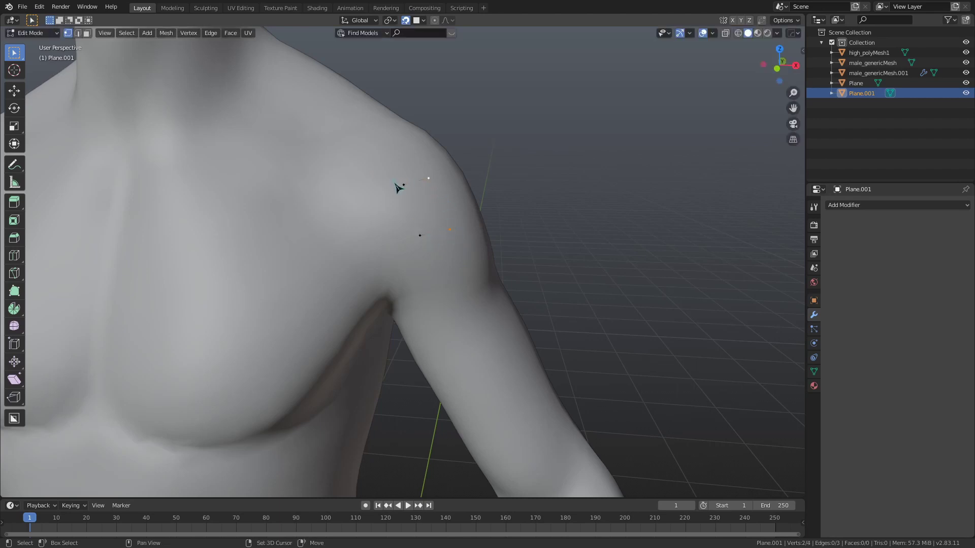
key(shift+z)
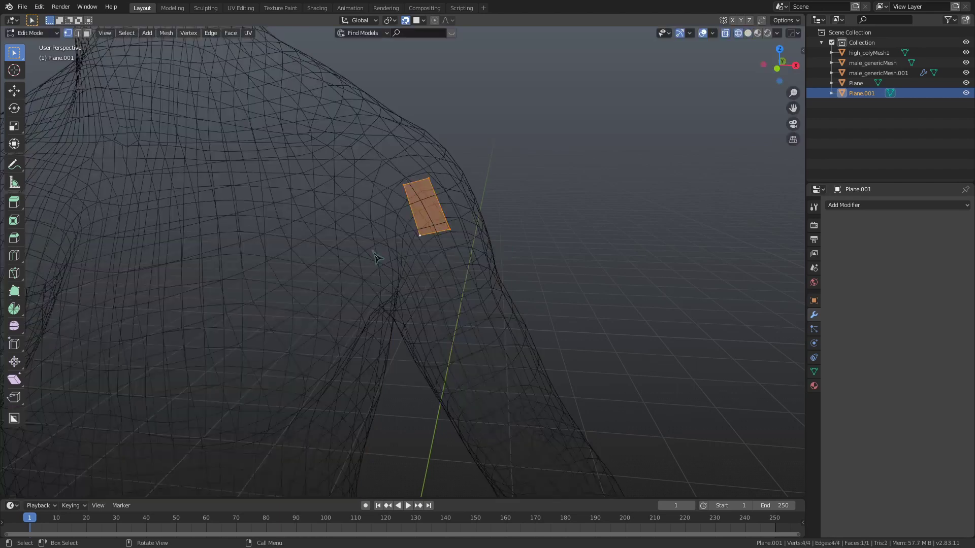
Step: Show the viewport in solid shading and add an X-axis Mirror modifier to the shoulder patch
key(shift+z)
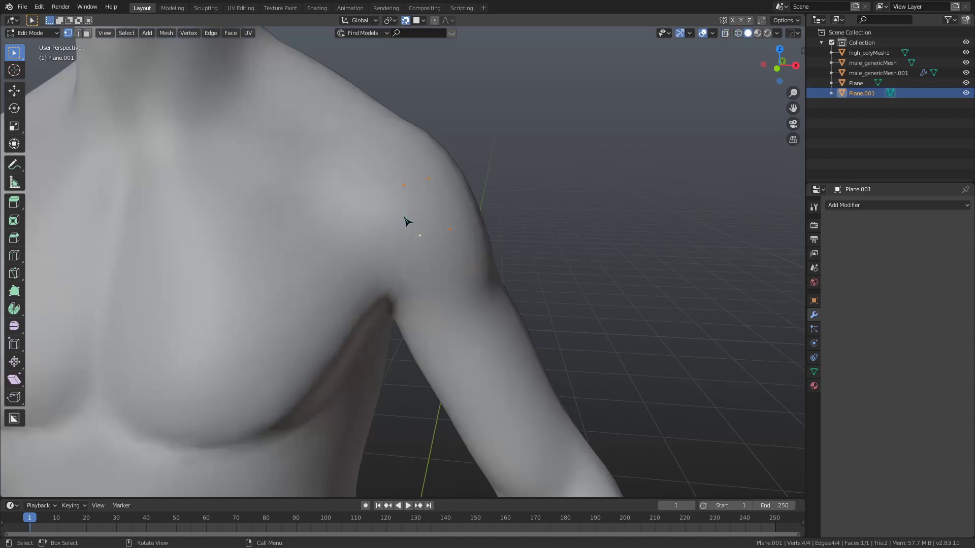
key(Tab)
click(722, 195)
click(864, 207)
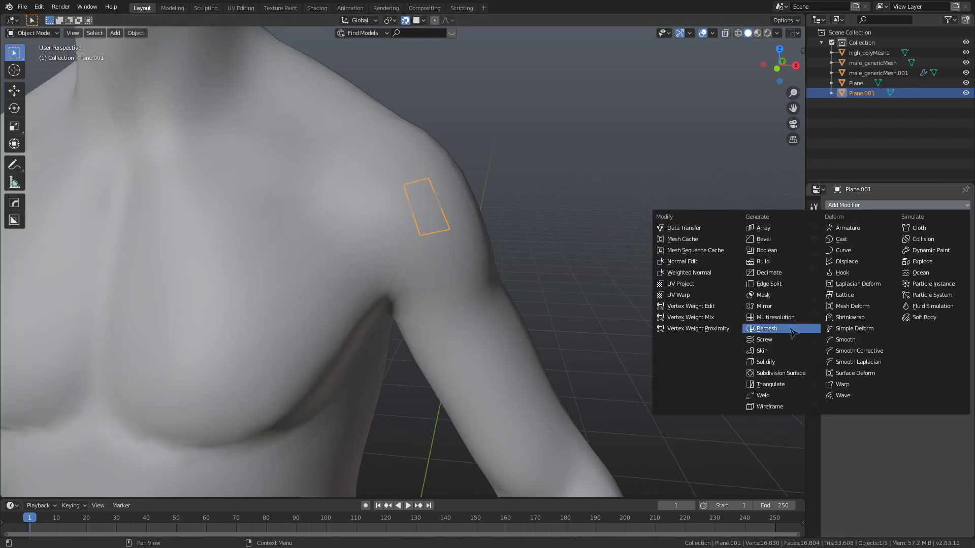
click(772, 308)
key(Tab)
key(Tab)
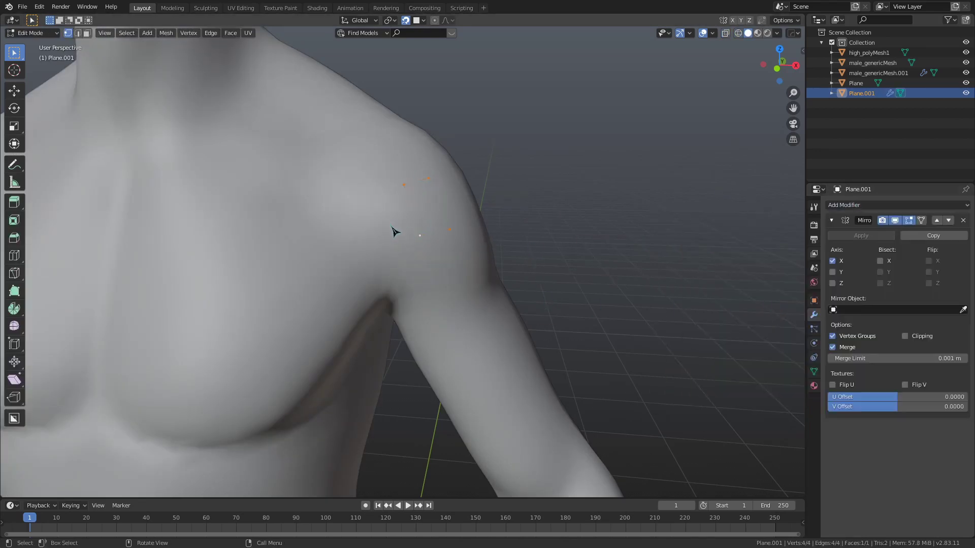
Step: Extrude the patch's lower edge three times down the upper arm, snapped to its surface
key(e)
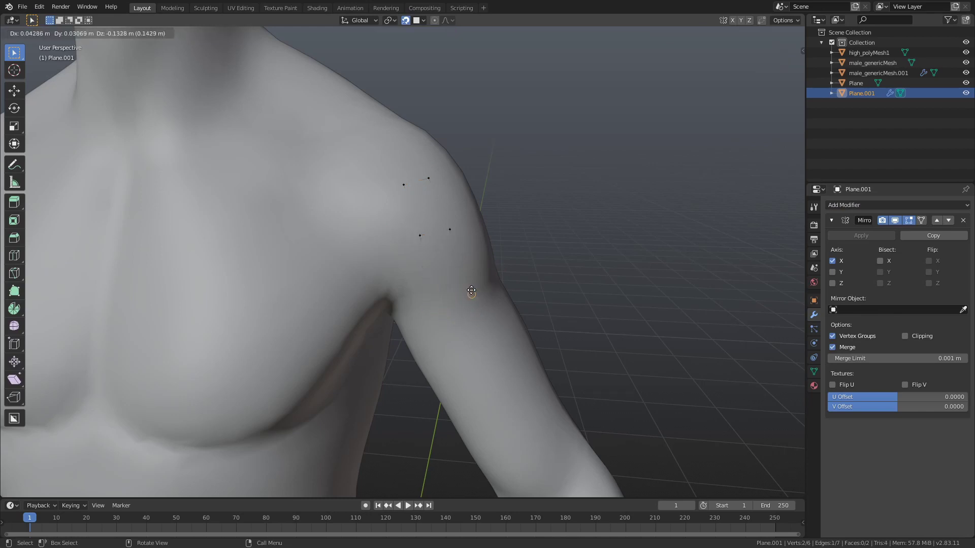
click(472, 291)
key(e)
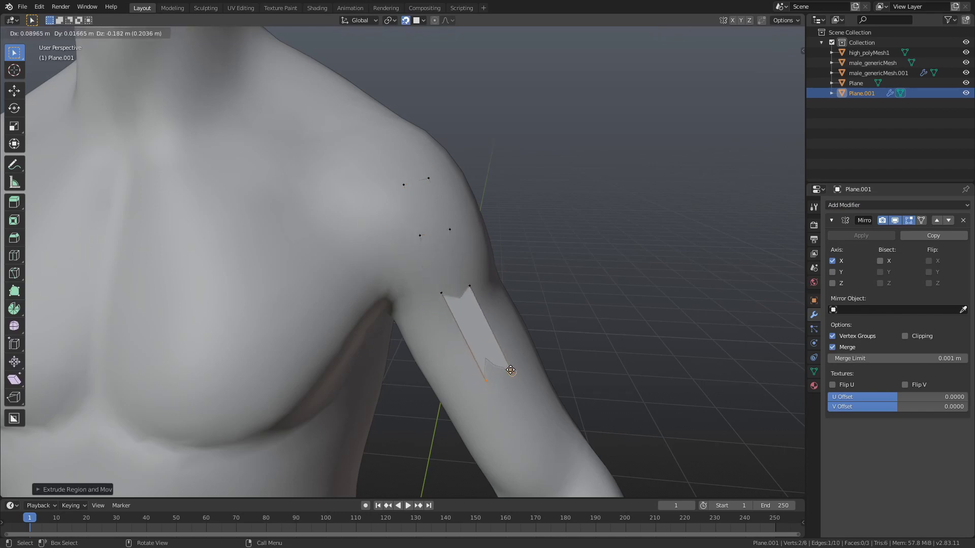
click(510, 370)
key(e)
click(554, 448)
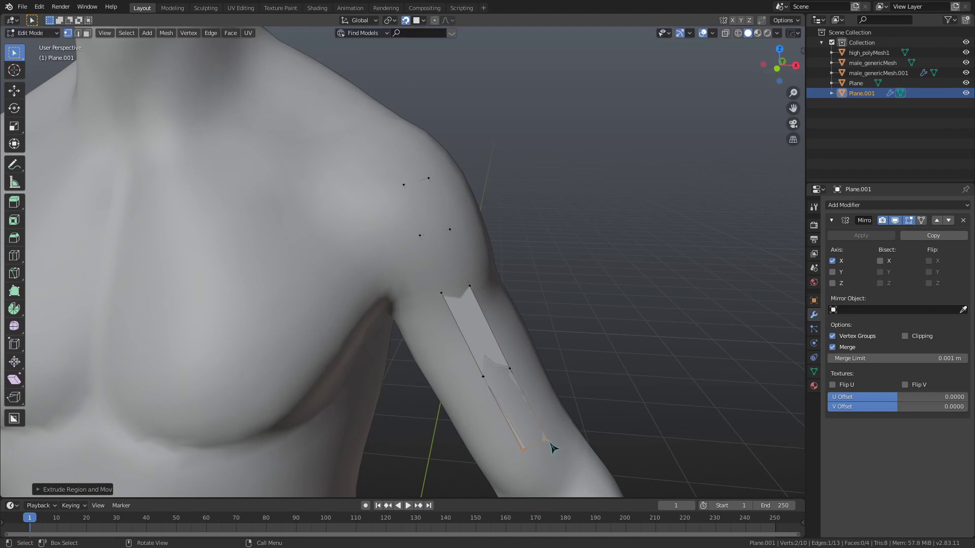
key(Tab)
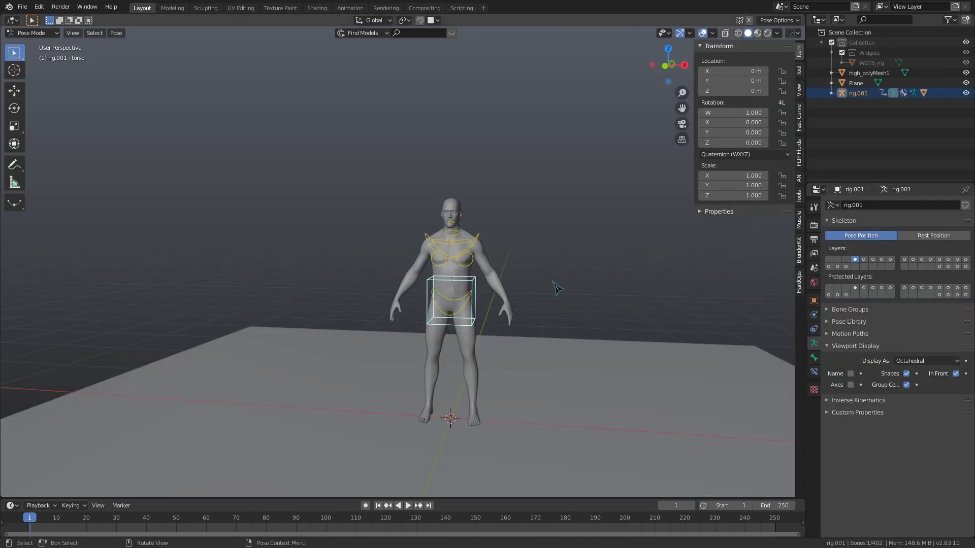
Step: Try moving the rig's torso control to test the body's deformation, and undo the move
key(g)
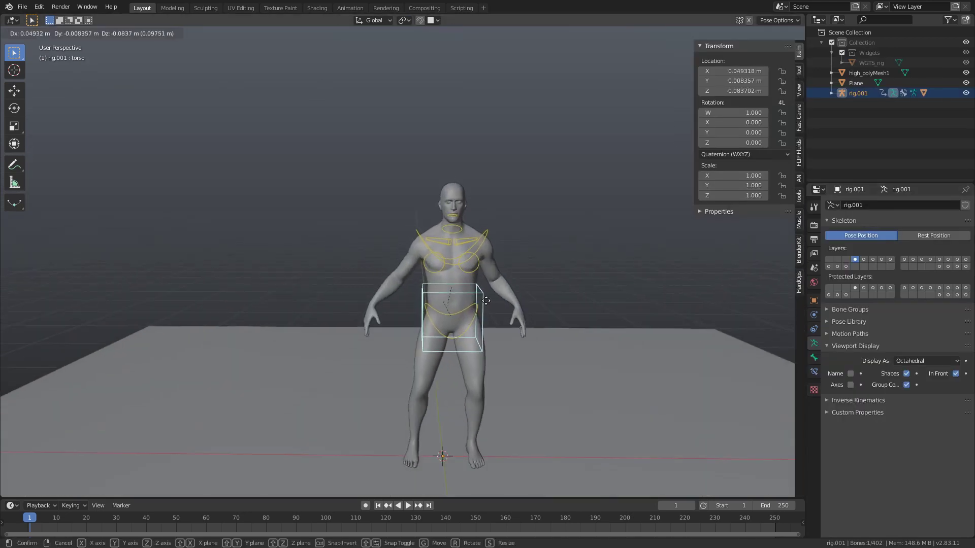
click(479, 277)
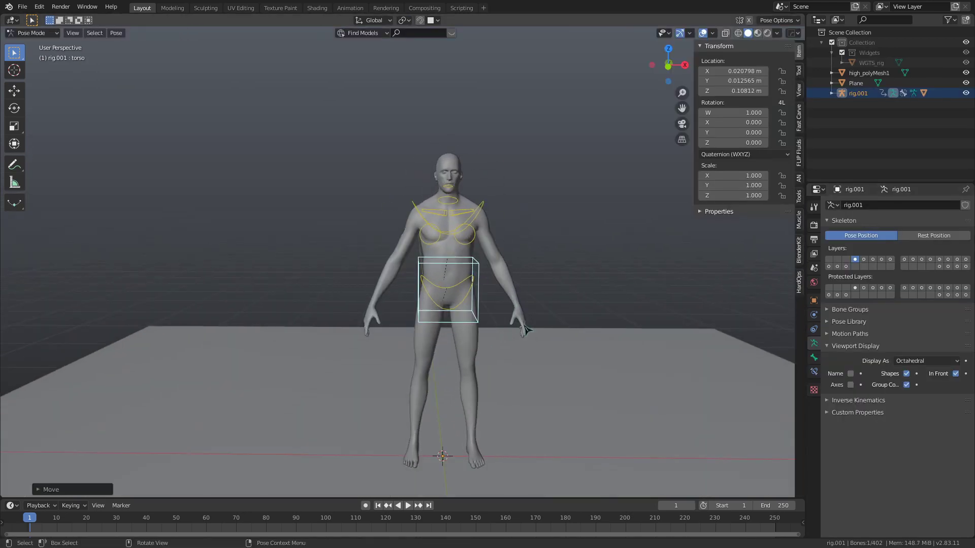
key(ctrl+z)
Step: Duplicate the body mesh in place and delete the copy's upper-body vertices, leaving a trouser mesh over the legs
key(Tab)
click(481, 290)
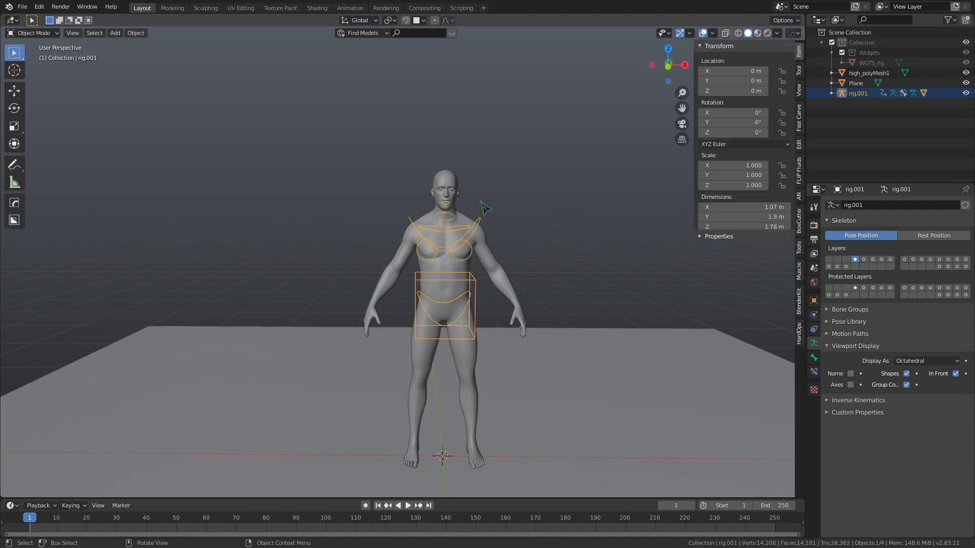
click(448, 273)
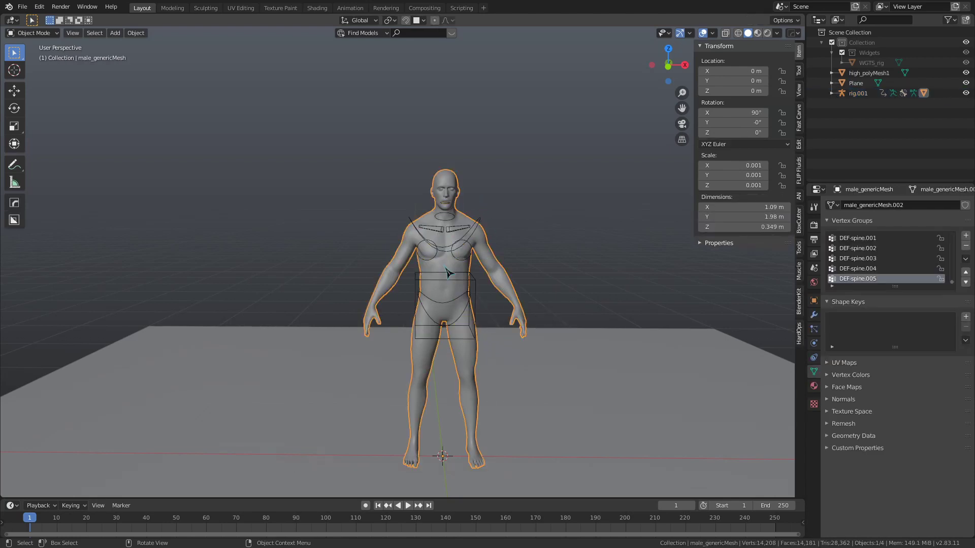
key(shift+d)
right_click(526, 274)
key(Tab)
key(alt+s)
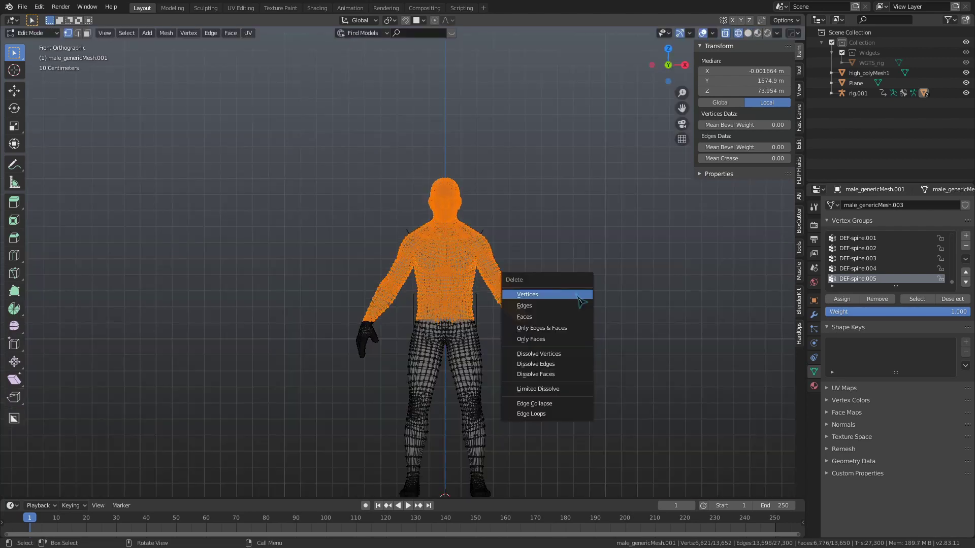
click(523, 291)
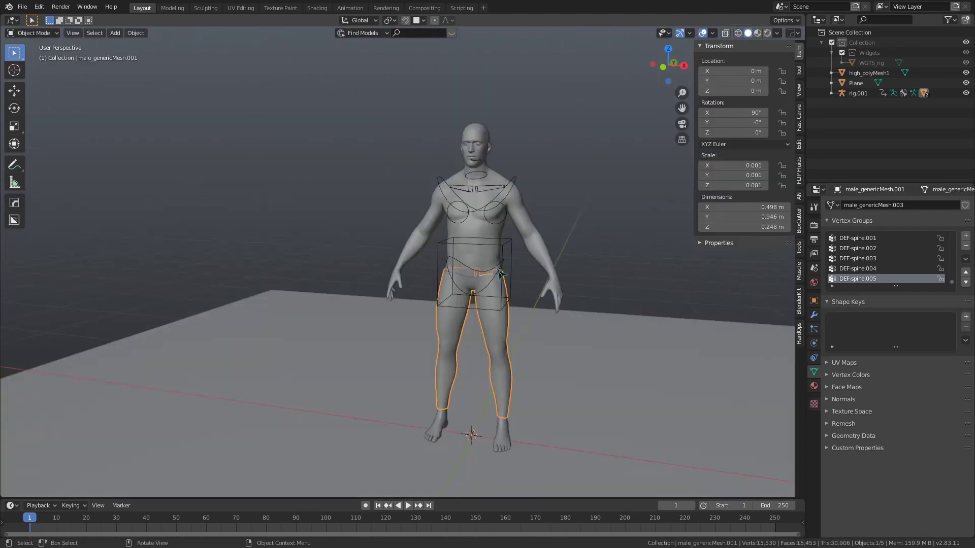
Step: Put the rig in Pose Mode, try rotating the torso control to test the trousers, and undo the rotation
click(501, 273)
key(ctrl+Tab)
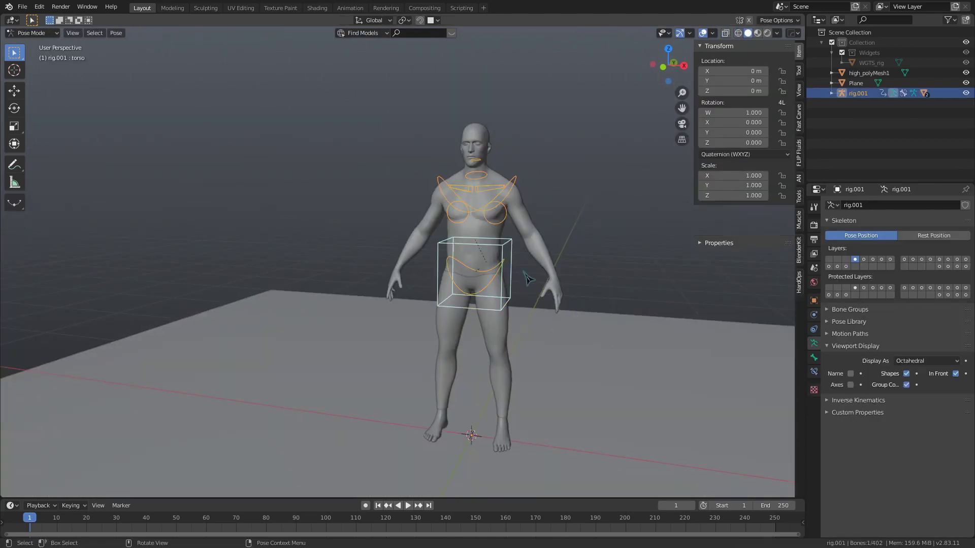
key(r)
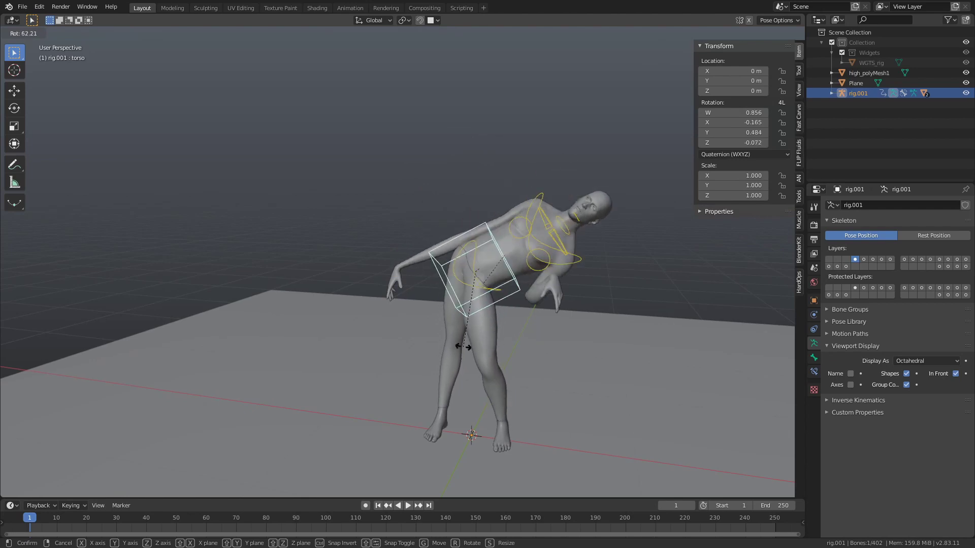
click(510, 246)
key(ctrl+z)
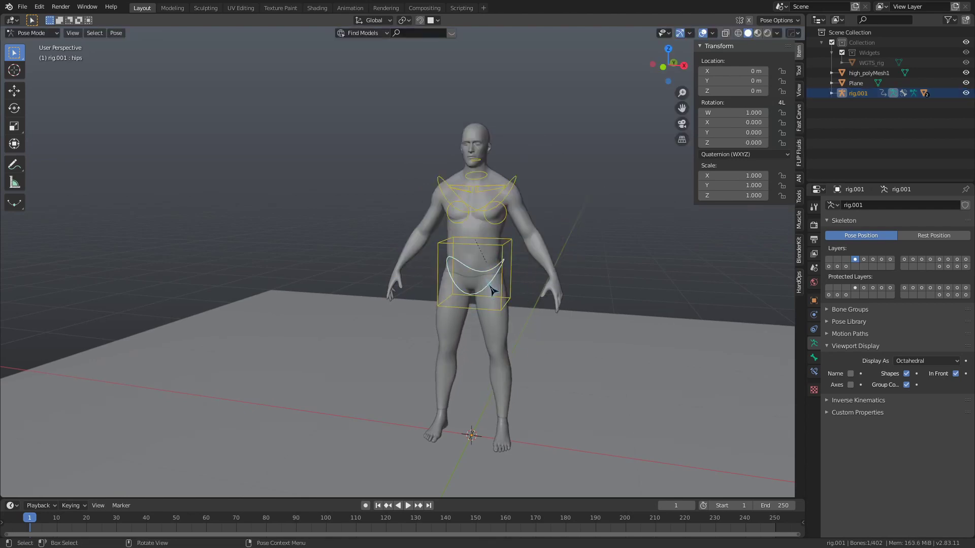
Step: Try moving and rotating the hips control to test how the trousers follow the body, cancelling the moves
key(g)
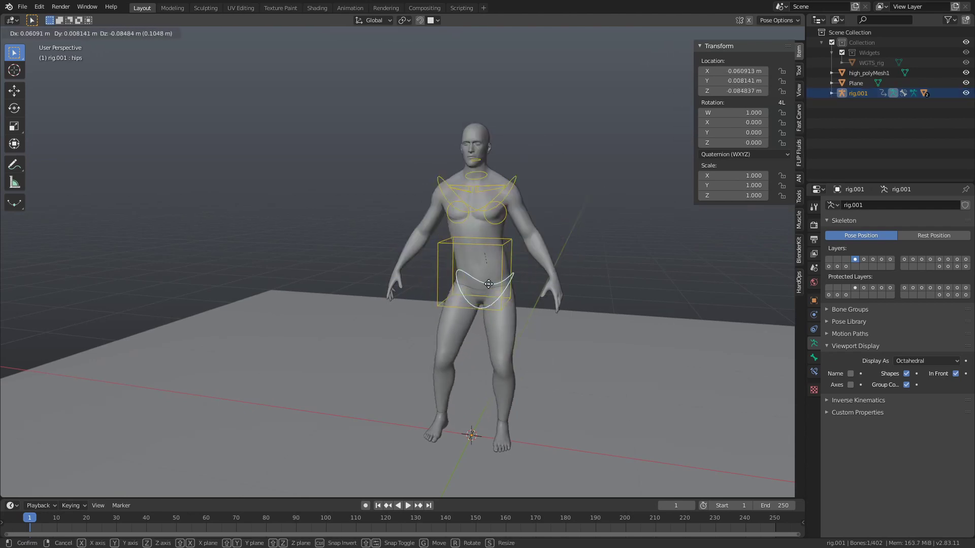
key(Escape)
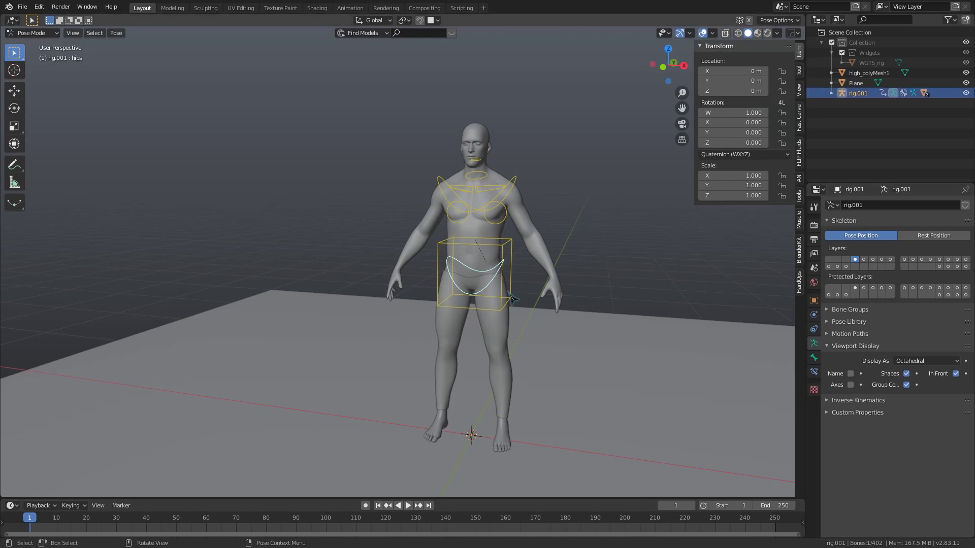
key(g)
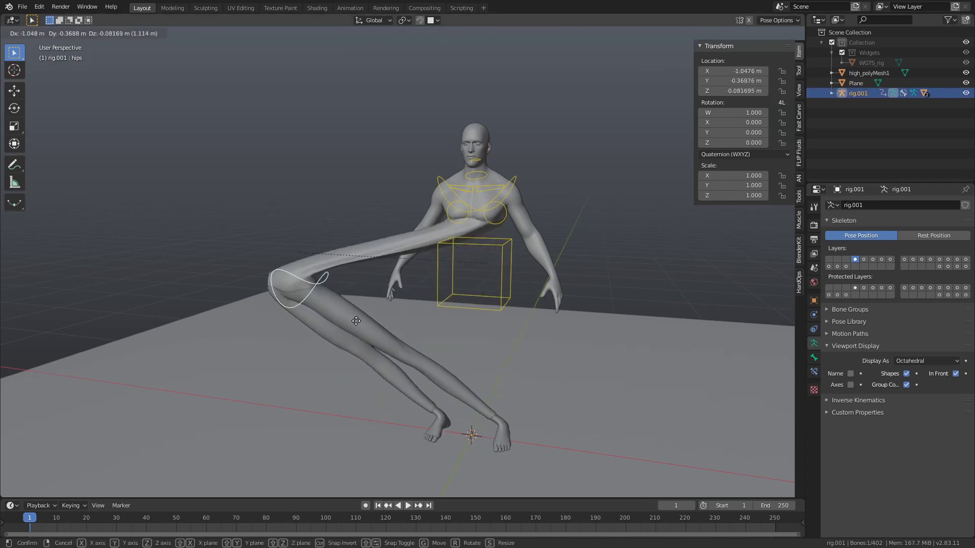
key(Escape)
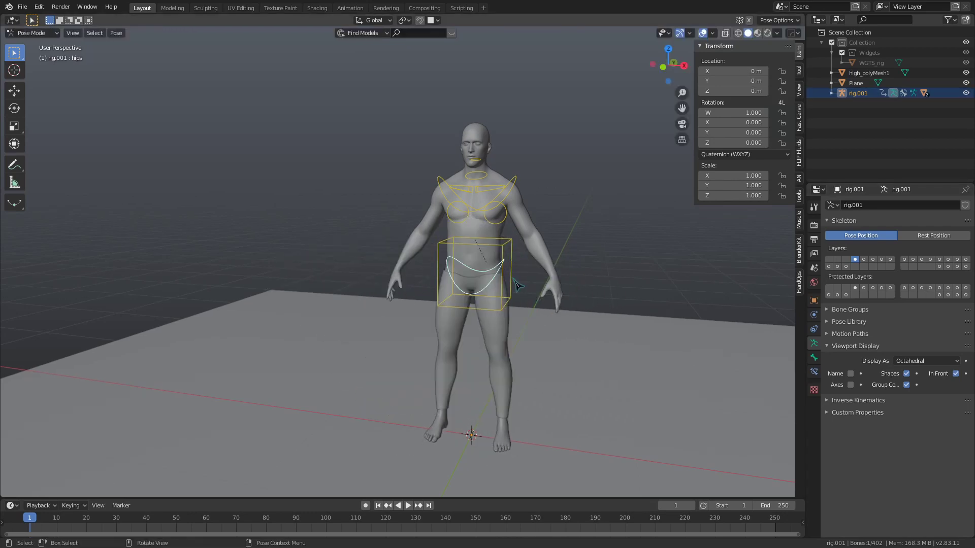
key(r)
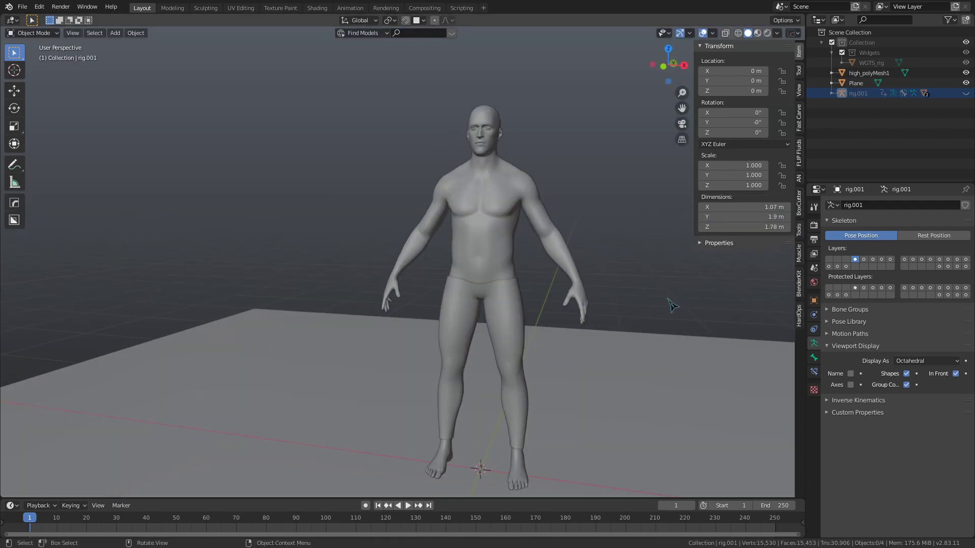
Step: Examine the body's mesh around the torso and arms in Edit Mode
click(510, 248)
scroll(508, 251, up, 2)
key(Tab)
scroll(501, 260, up, 3)
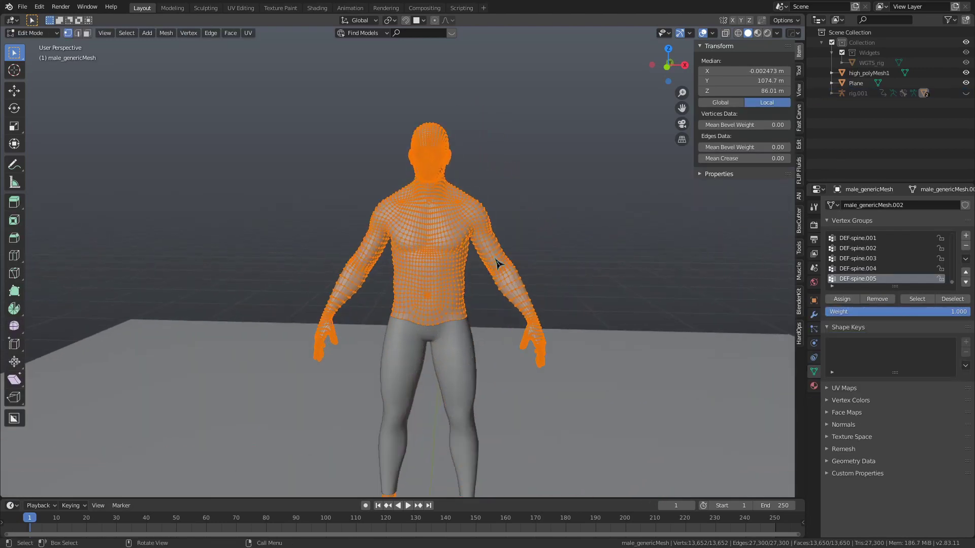
scroll(498, 263, up, 4)
scroll(499, 263, down, 3)
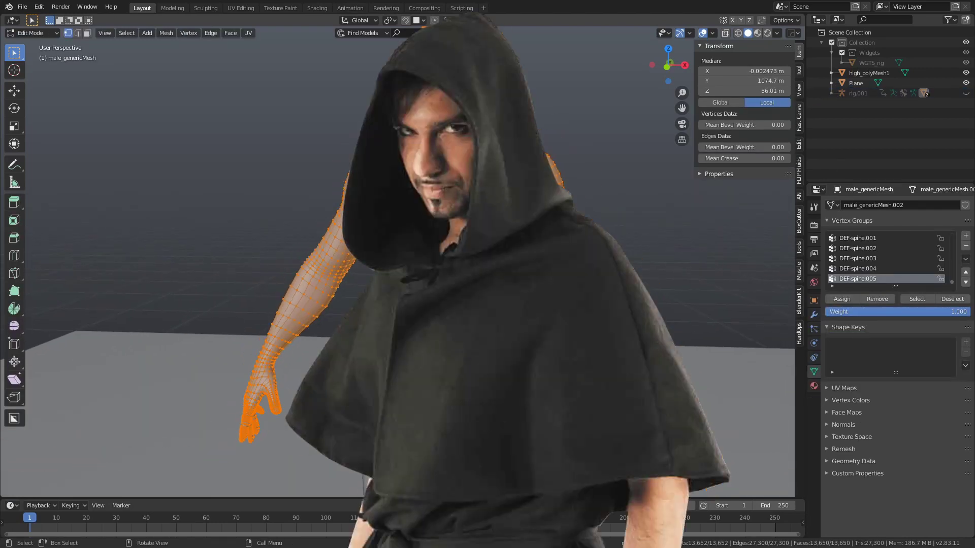
key(Tab)
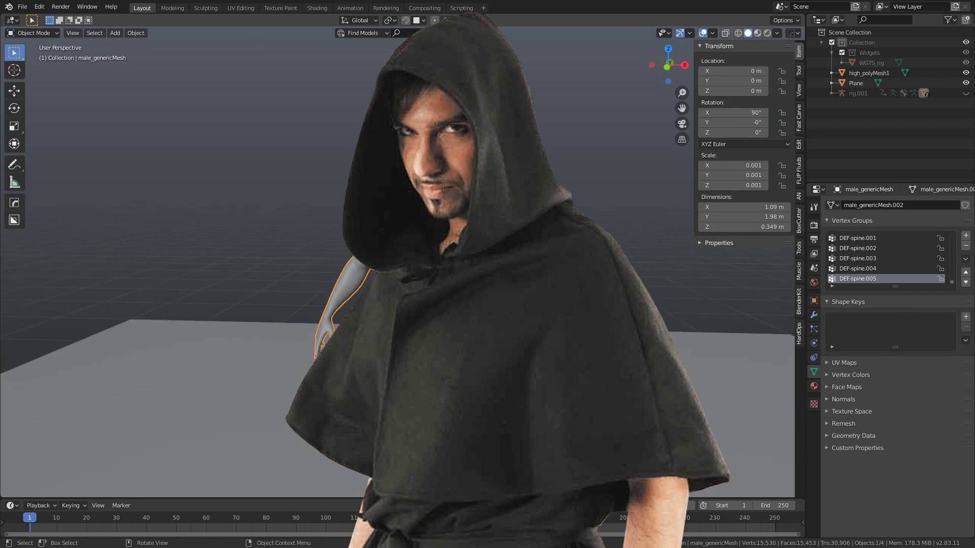
Step: Add a plane and raise it along Z to about the figure's waist height
key(shift+a)
click(533, 154)
scroll(533, 154, down, 3)
key(g)
key(z)
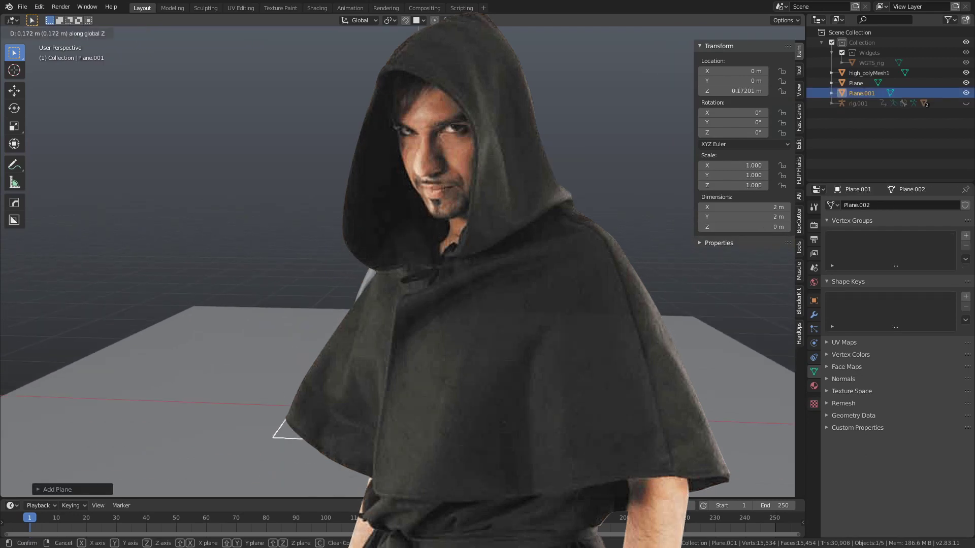
click(508, 203)
middle_drag(508, 203, 509, 246)
Step: Merge all vertices of the raised plane at their center into a single vertex
key(Tab)
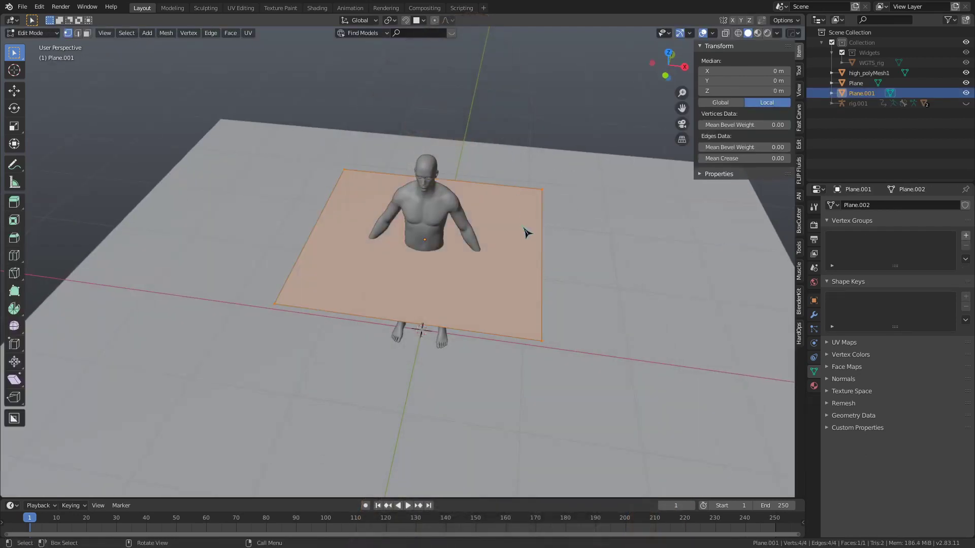
key(1)
key(alt+m)
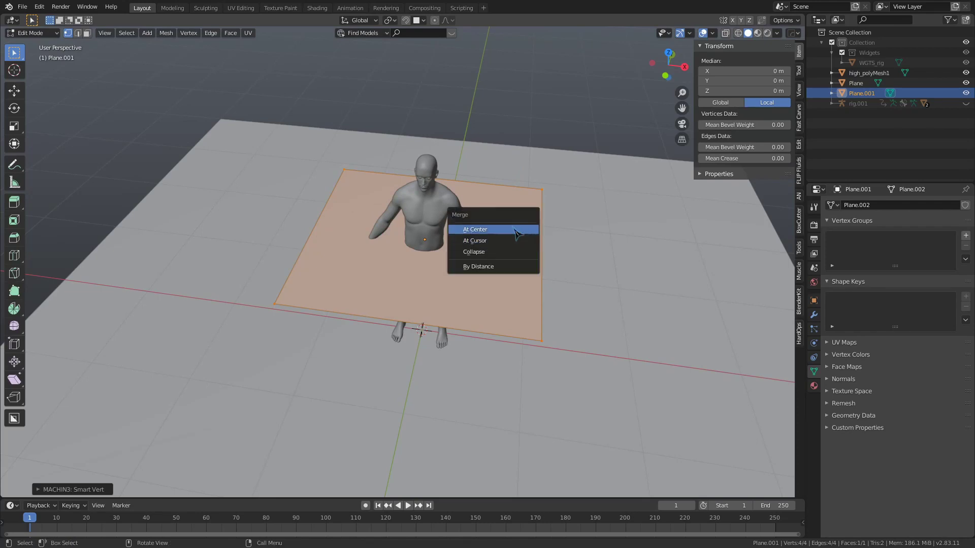
click(472, 225)
Step: Enable snapping and move the single vertex onto the surface of the figure's upper body
middle_drag(496, 243, 457, 225)
scroll(455, 221, up, 3)
key(shift+Tab)
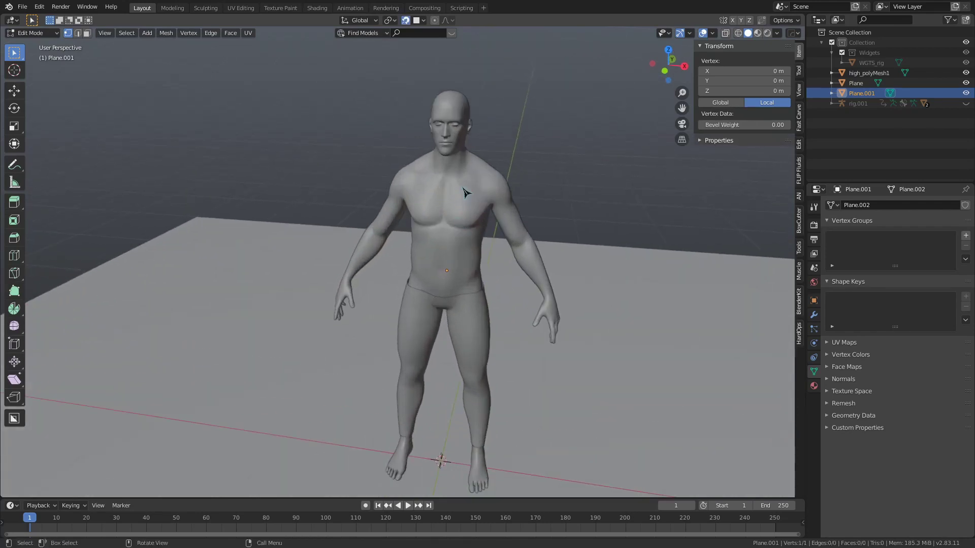
key(g)
click(463, 190)
scroll(477, 189, up, 2)
shift+middle_drag(510, 190, 422, 303)
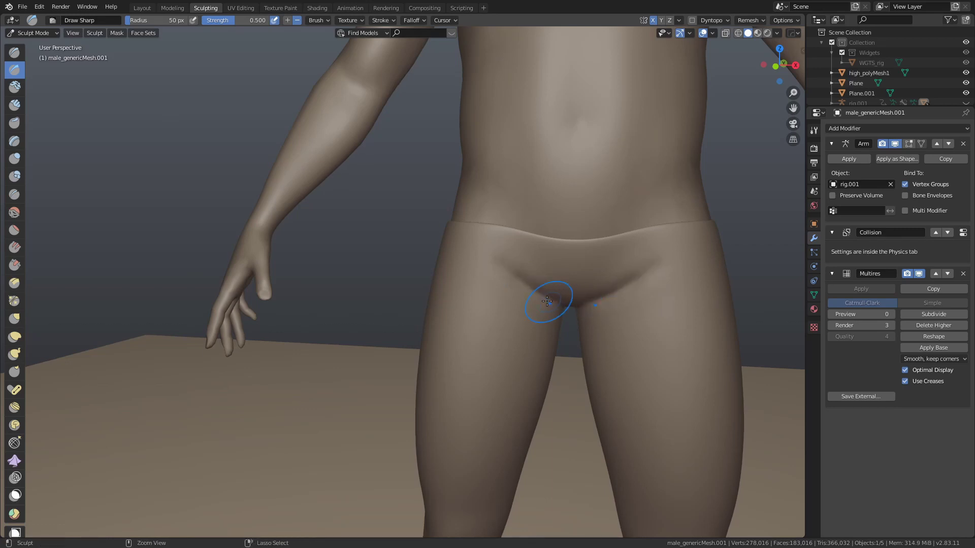
Step: Sculpt cloth creases around the trousers' crotch and upper thighs with the Draw Sharp brush
mouse_move(527, 276)
mouse_down()
mouse_move(497, 289)
mouse_move(473, 273)
mouse_up()
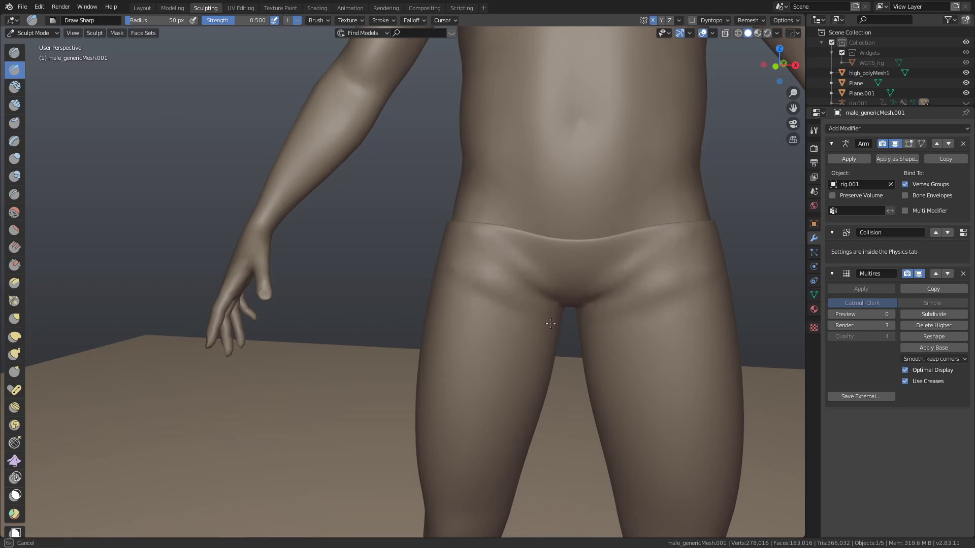
mouse_move(551, 324)
alt+middle_down()
mouse_move(576, 268)
mouse_move(558, 285)
mouse_move(576, 348)
mouse_move(491, 327)
alt+middle_up()
mouse_move(491, 328)
mouse_down()
mouse_move(472, 311)
mouse_move(463, 331)
mouse_up()
Step: Sculpt cloth folds behind the knees of the trousers with the Draw Sharp brush
mouse_move(456, 357)
middle_down()
mouse_move(496, 330)
mouse_move(512, 293)
middle_up()
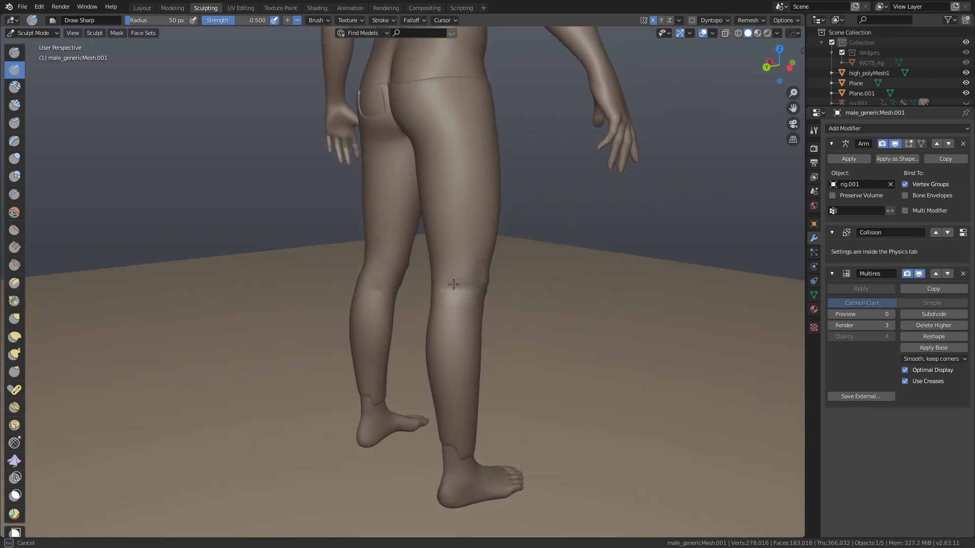
mouse_move(437, 281)
middle_down()
mouse_move(445, 294)
mouse_move(404, 294)
middle_up()
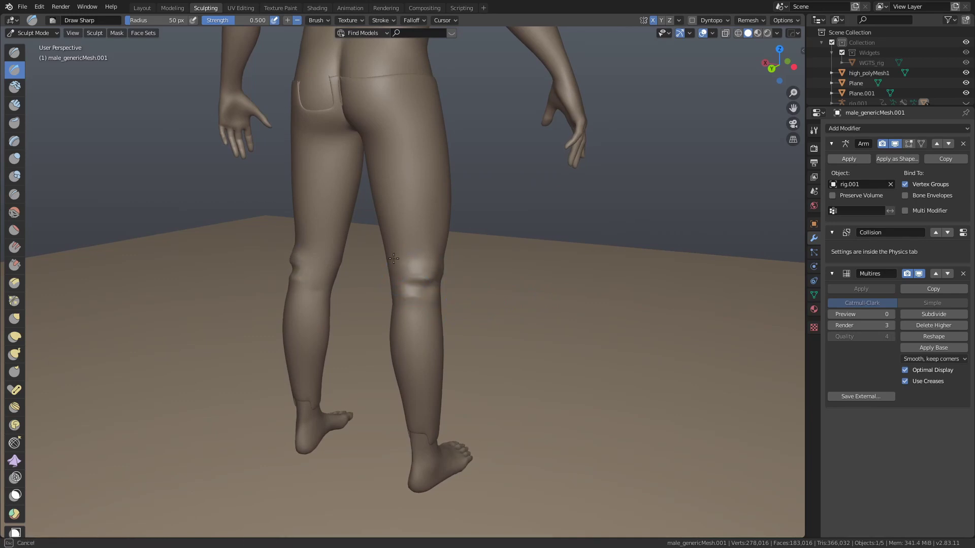
middle_drag(421, 250, 452, 233)
mouse_move(371, 244)
middle_down()
mouse_move(344, 313)
mouse_move(273, 302)
middle_up()
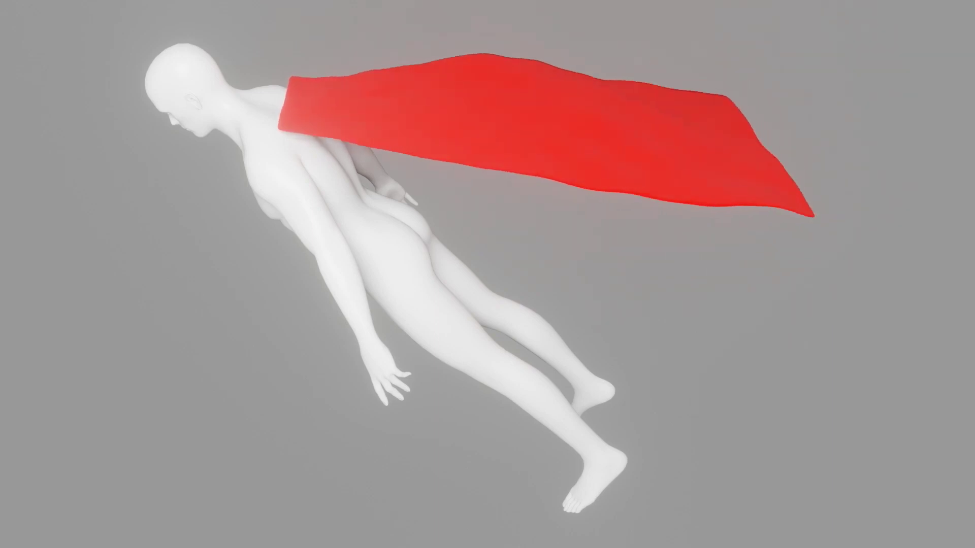
Step: View the figure from the side and add a 2 m plane at its feet
middle_drag(460, 262, 437, 262)
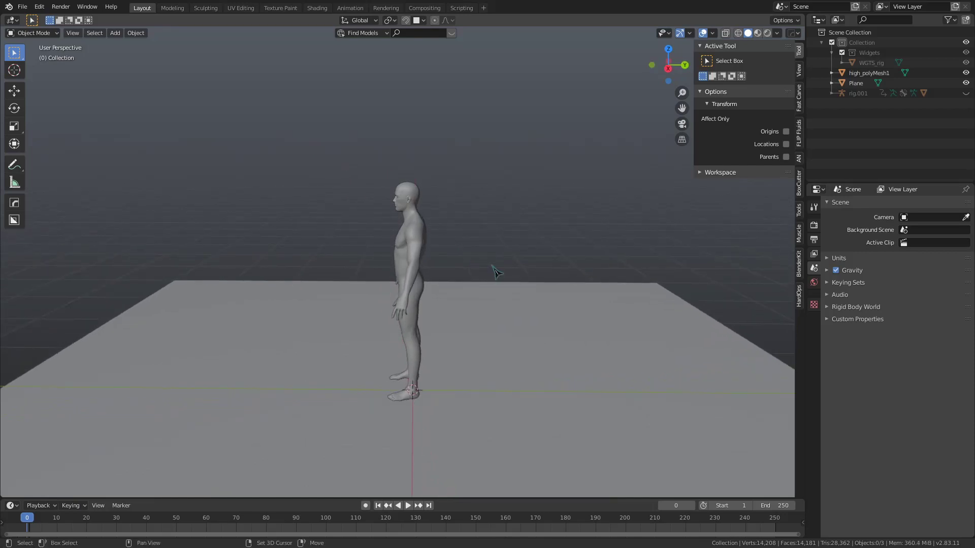
key(shift+a)
click(538, 274)
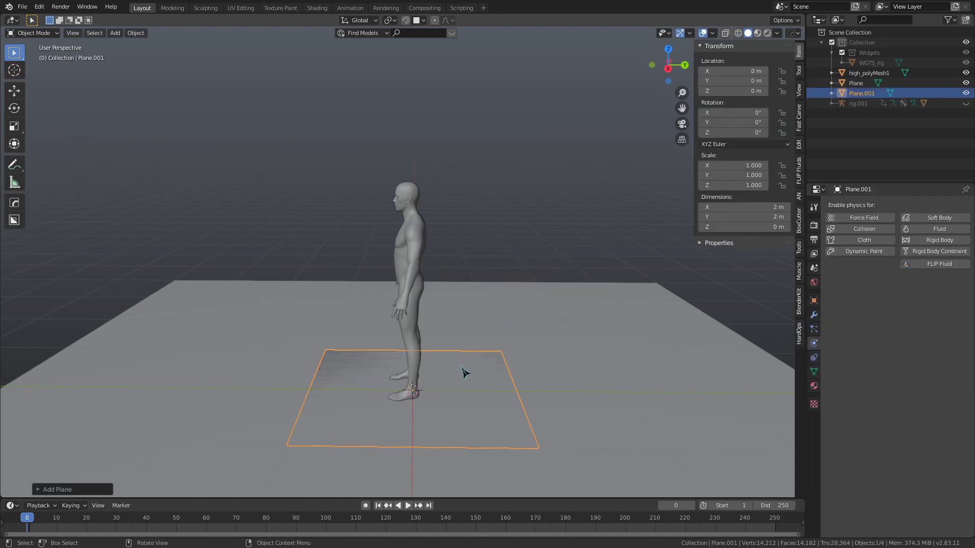
Step: Move the new plane behind the figure at upper-back height, at about Y 1.09 m and Z 1.54 m
key(g)
key(z)
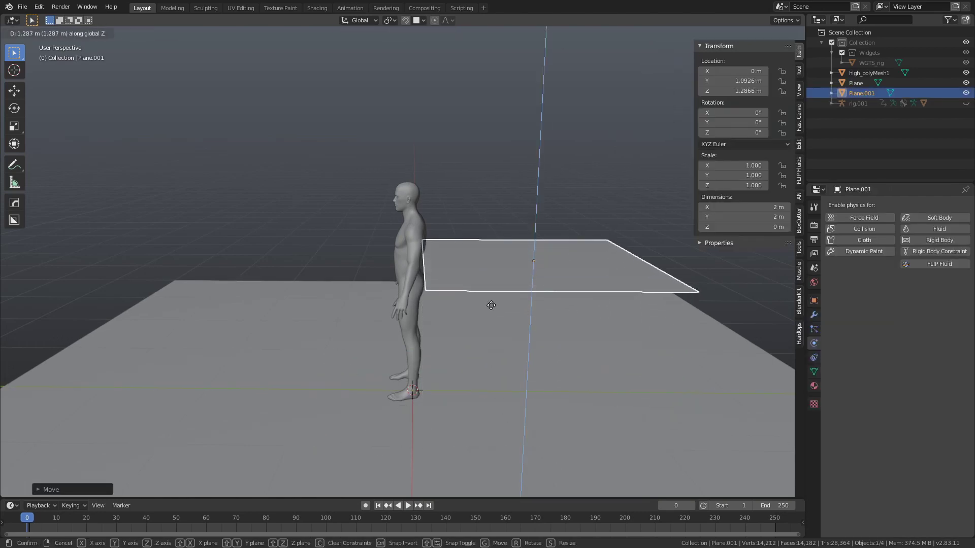
click(450, 93)
middle_drag(498, 228, 498, 276)
Step: Scale the plane's mesh along X into a strip about 0.45 m wide behind the figure
key(Tab)
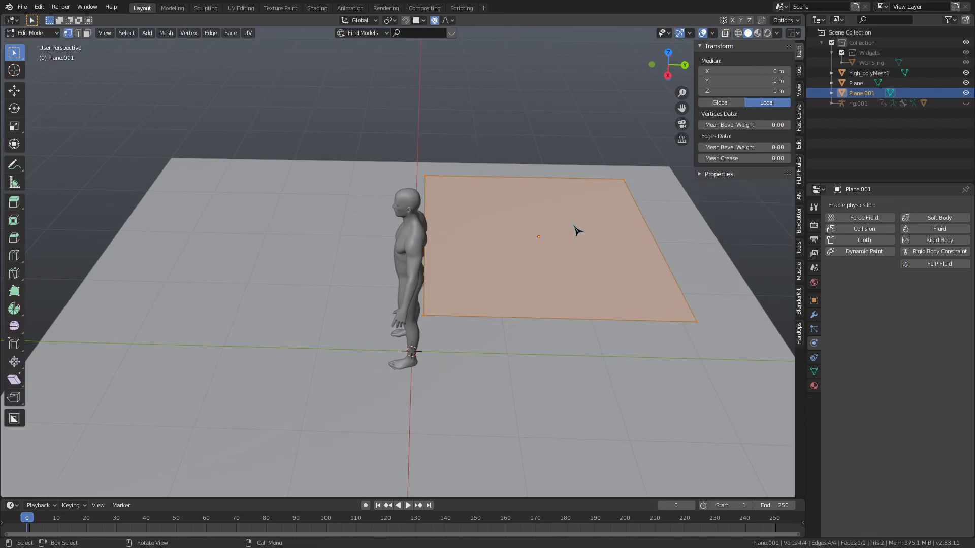
middle_drag(577, 229, 692, 227)
key(s)
key(x)
click(463, 274)
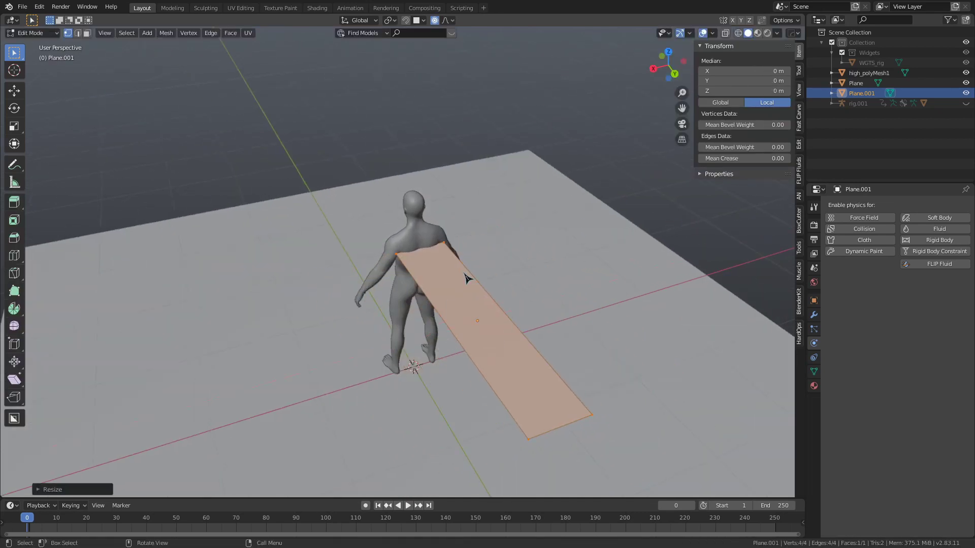
Step: With proportional editing off, lower the strip's far edge about 1.37 m and bring it in along Y close behind the heels
key(o)
middle_drag(466, 278, 591, 242)
drag(605, 157, 727, 333)
middle_drag(641, 307, 613, 302)
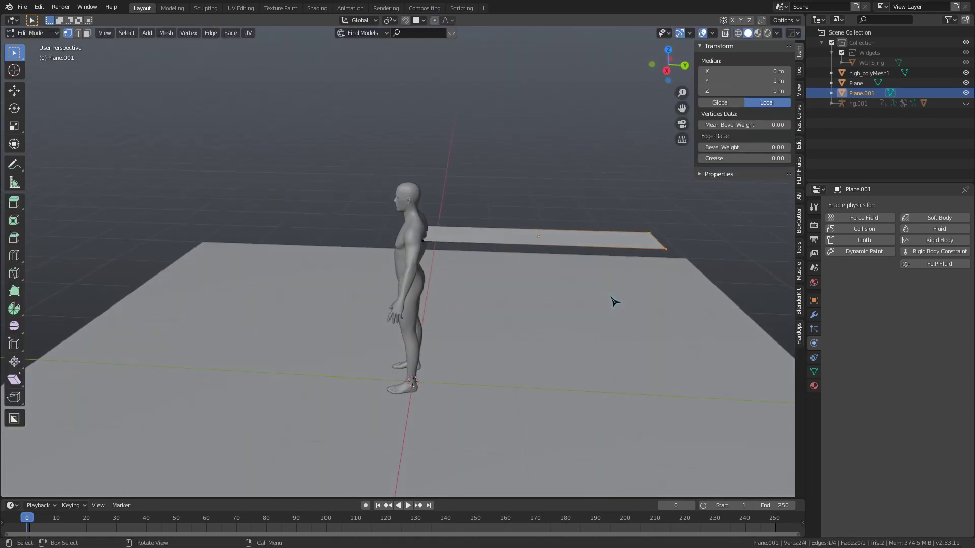
key(g)
key(z)
click(554, 427)
key(g)
key(y)
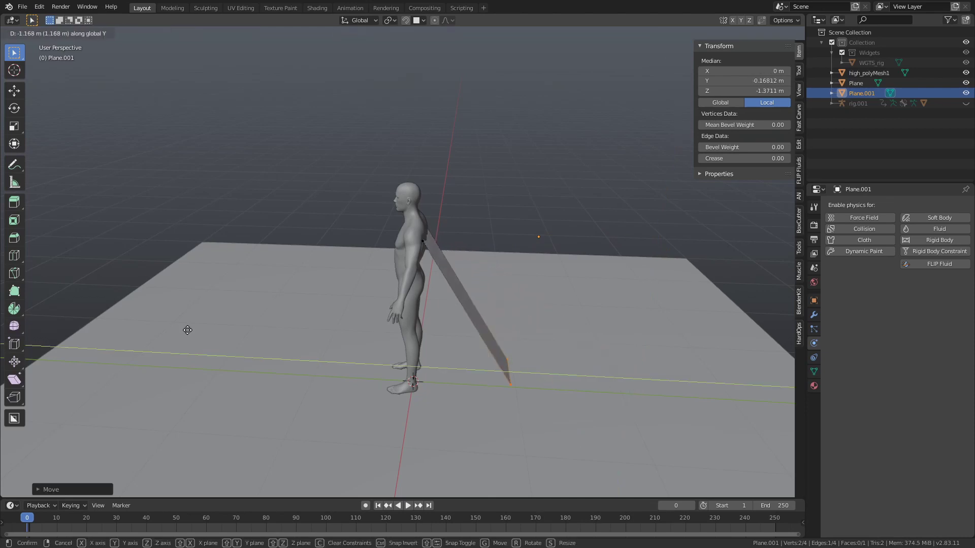
click(522, 277)
Step: Shift the cape's upper edge slightly along Y away from the back, raise it about 0.07 m and narrow it along X
drag(394, 200, 461, 261)
key(g)
key(y)
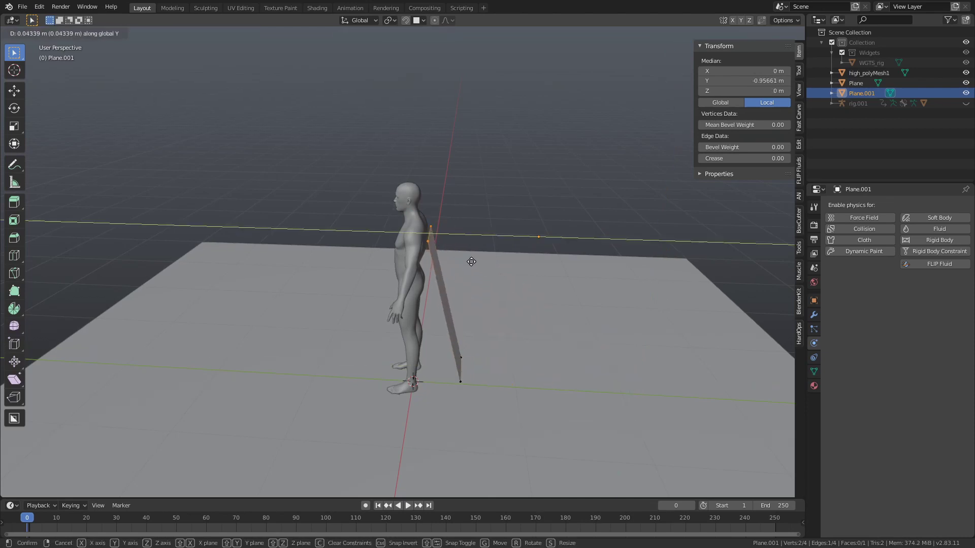
click(472, 262)
key(g)
key(z)
click(620, 254)
middle_drag(624, 254, 558, 233)
key(s)
key(x)
click(523, 234)
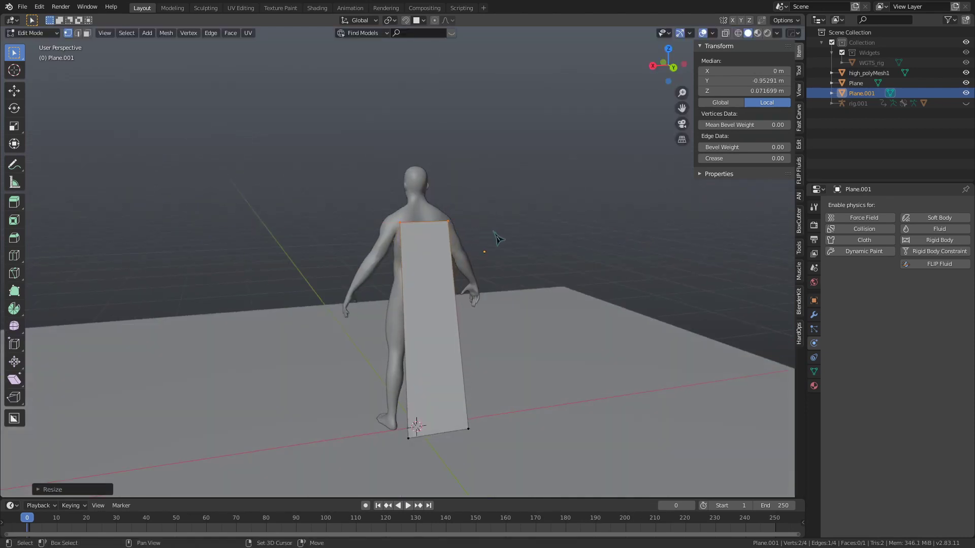
Step: Add 9 evenly spaced loop cuts running down the length of the cape
key(ctrl+r)
scroll(429, 233, up, 6)
scroll(426, 228, up, 2)
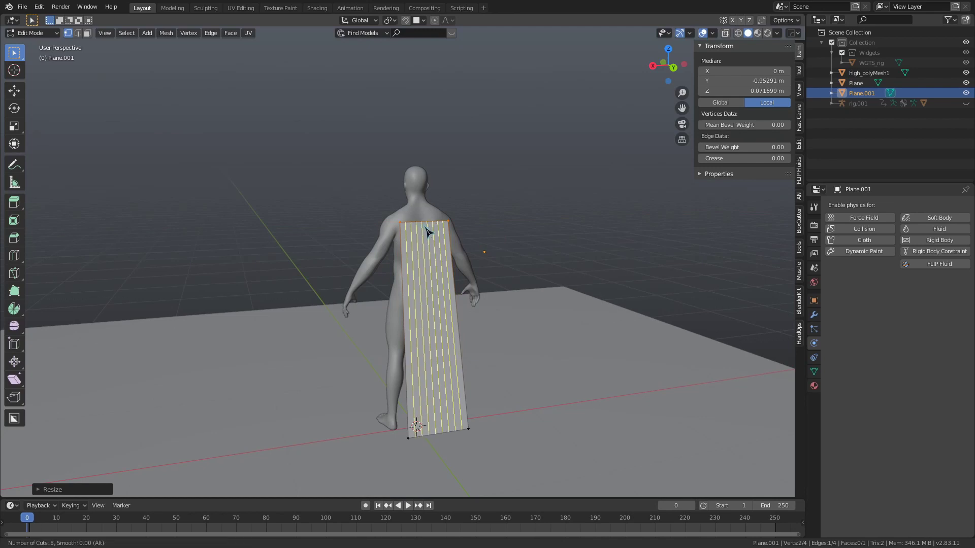
click(426, 228)
right_click(425, 229)
Step: Add 25 evenly spaced loop cuts across the width of the cape
key(ctrl+r)
scroll(417, 290, up, 17)
scroll(417, 293, up, 7)
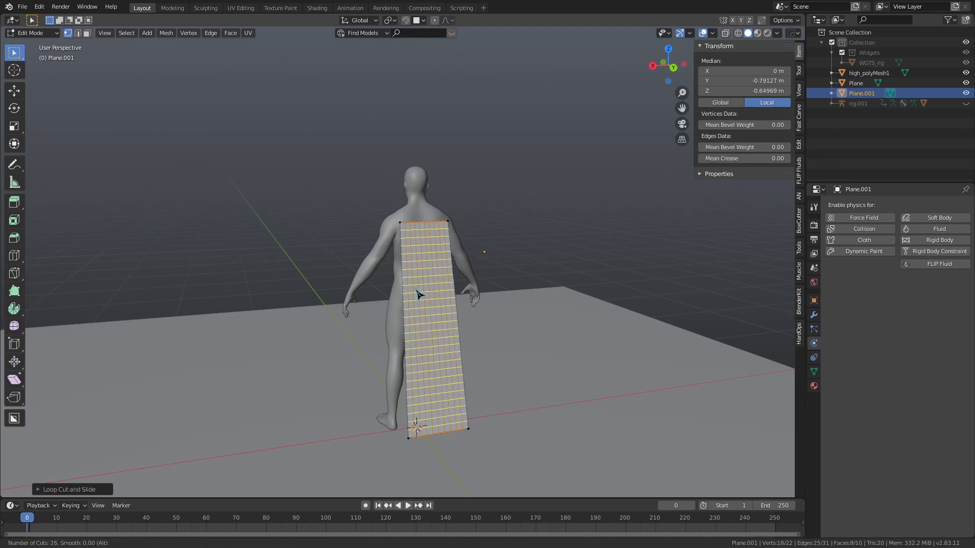
click(417, 294)
right_click(417, 293)
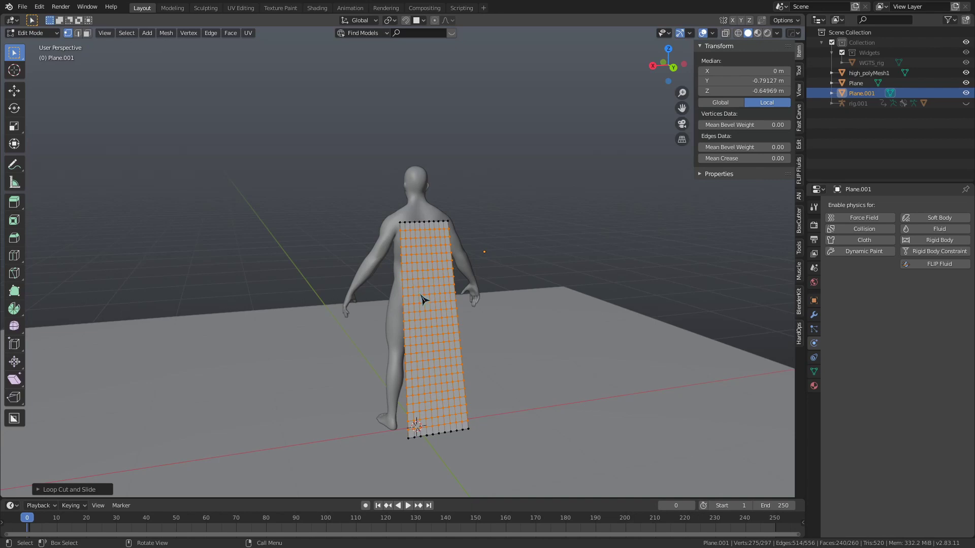
Step: Select the two vertices at each upper corner of the cape and move them along Y with proportional editing on
middle_drag(421, 300, 378, 228)
drag(401, 231, 399, 229)
drag(490, 202, 449, 229)
key(o)
mouse_move(466, 295)
middle_down()
mouse_move(519, 280)
mouse_move(517, 293)
mouse_move(432, 274)
mouse_move(450, 296)
middle_up()
key(g)
key(y)
click(471, 294)
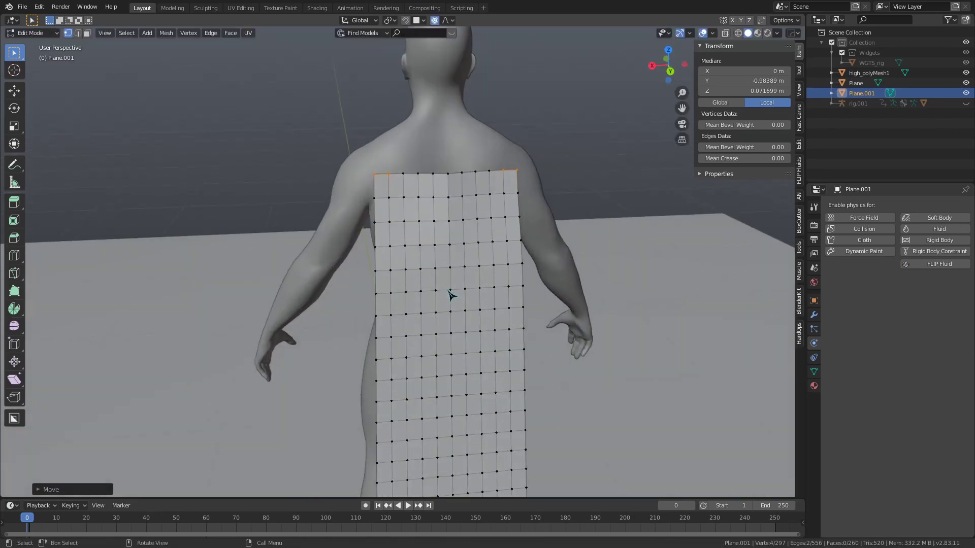
Step: Assign the selected upper corner vertices of the cape to a new vertex group and return to Object Mode
key(ctrl+g)
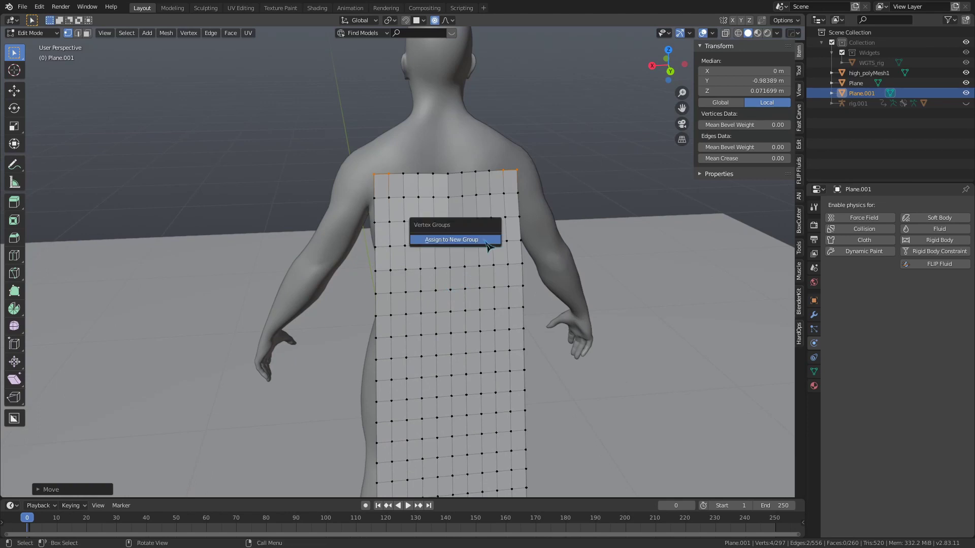
click(487, 243)
key(Tab)
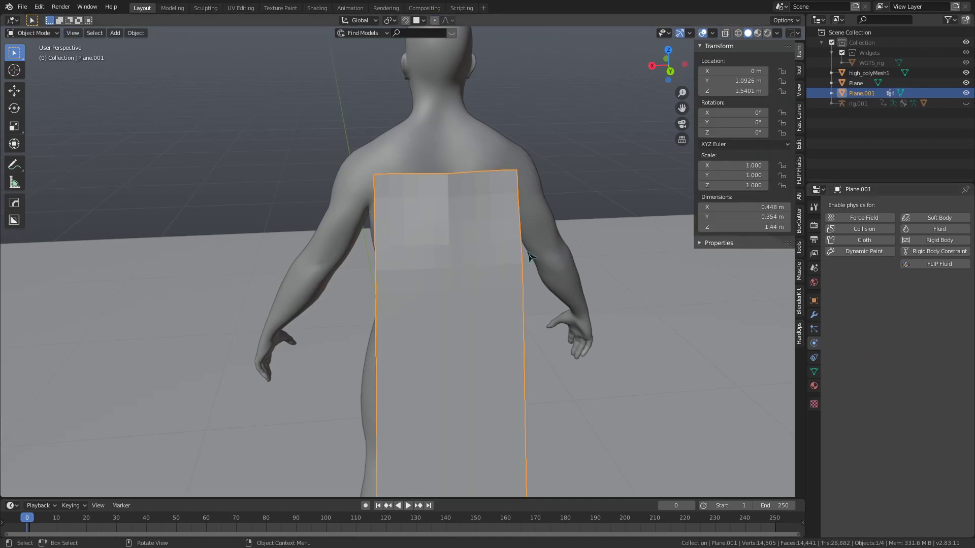
Step: Add cloth physics to the cape and set its pin group to the vertex group "Group"
click(866, 241)
scroll(870, 248, down, 10)
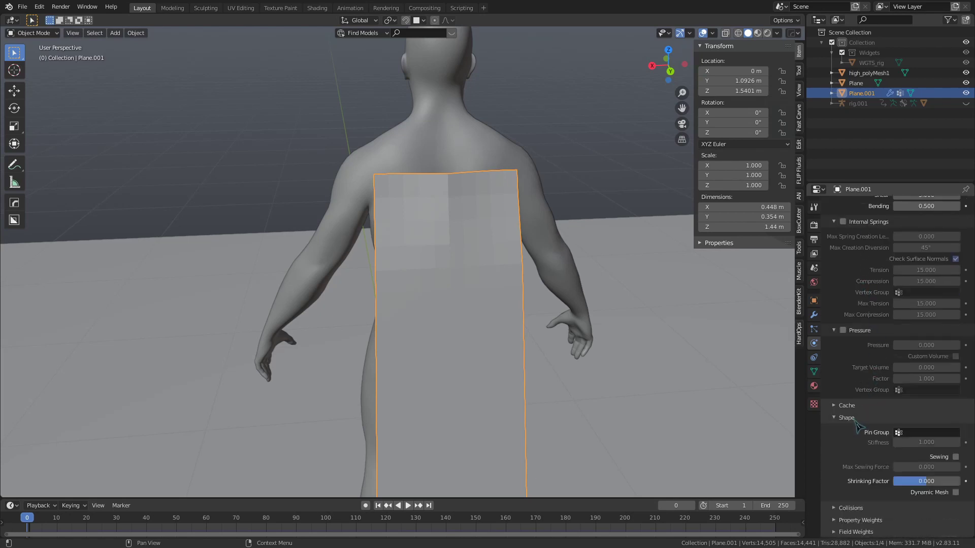
click(919, 433)
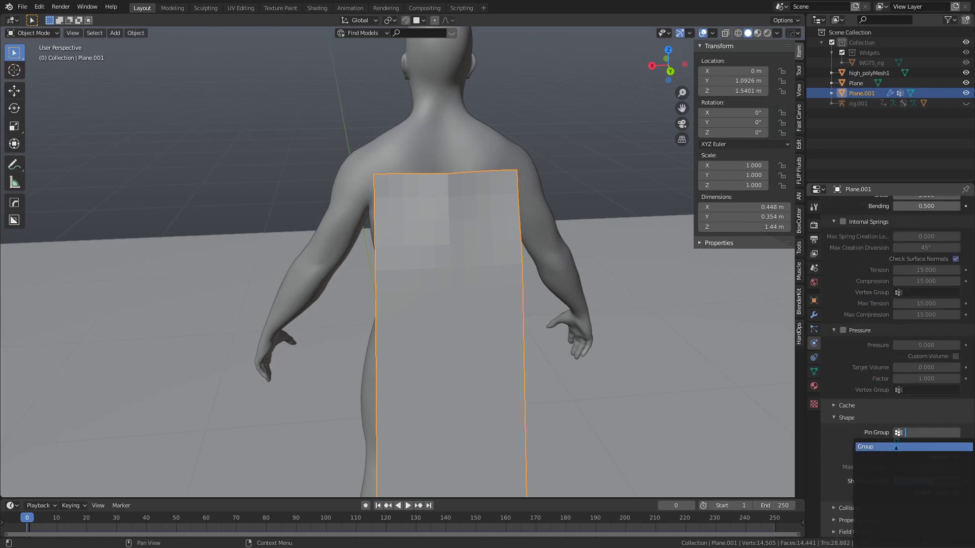
click(895, 447)
Step: Play the pinned cape's cloth simulation and return the timeline to frame 0
scroll(415, 320, down, 5)
middle_drag(416, 320, 434, 304)
key(space)
scroll(434, 306, down, 1)
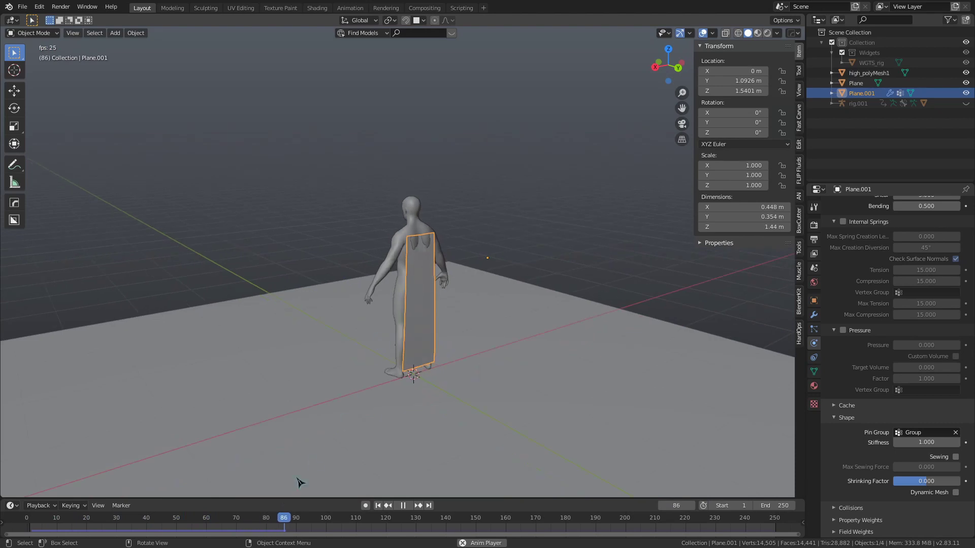
drag(299, 520, 25, 525)
key(space)
scroll(451, 380, up, 4)
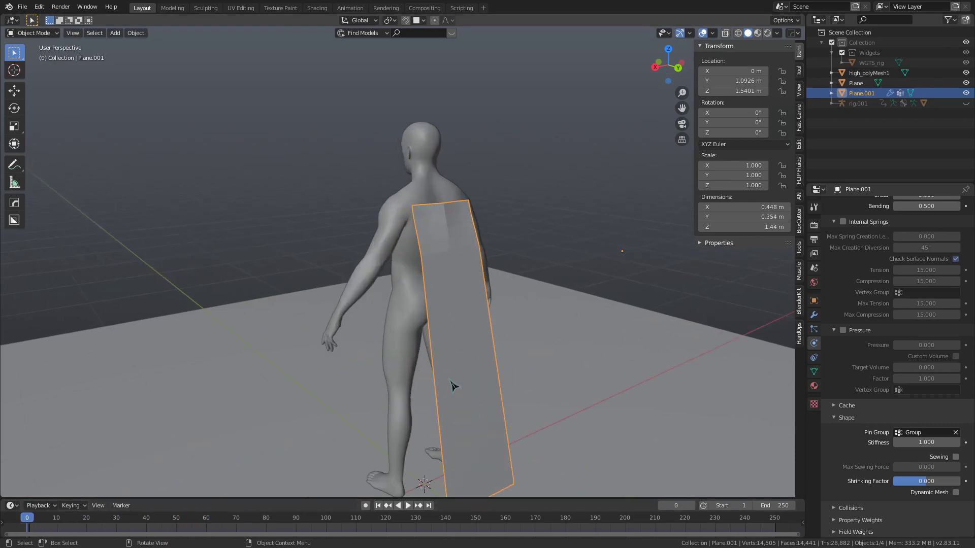
Step: Enable collision physics on the male body mesh and play the simulation to test the cape against it
click(384, 253)
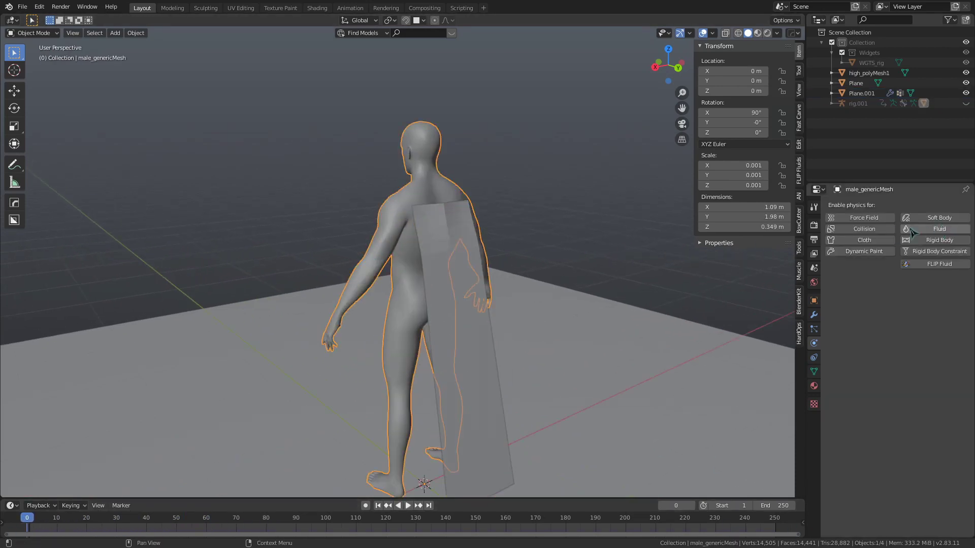
scroll(384, 323, down, 2)
key(space)
middle_drag(384, 324, 409, 318)
key(space)
Step: Unhide the rig, parent the cape to it with Automatic Weights, and play the animation
click(966, 104)
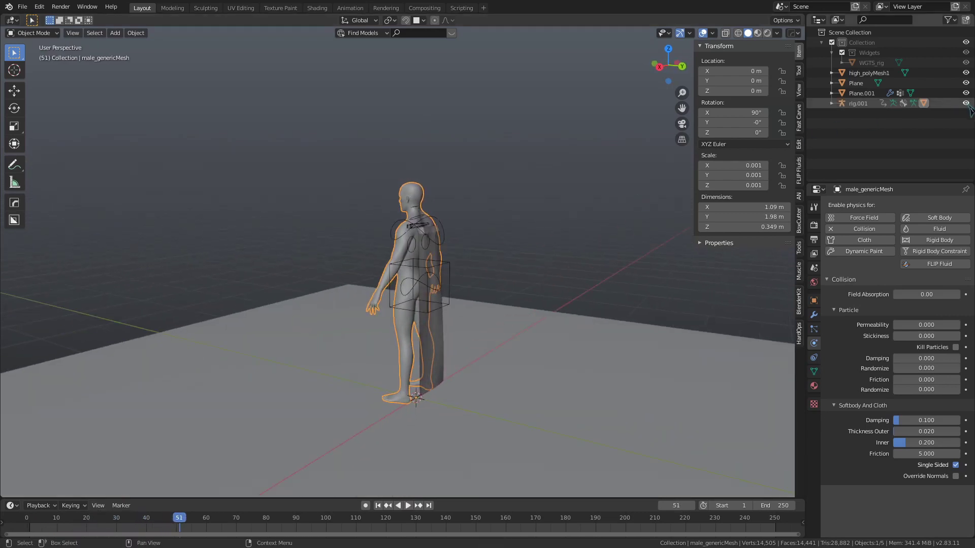
scroll(495, 306, up, 2)
click(439, 304)
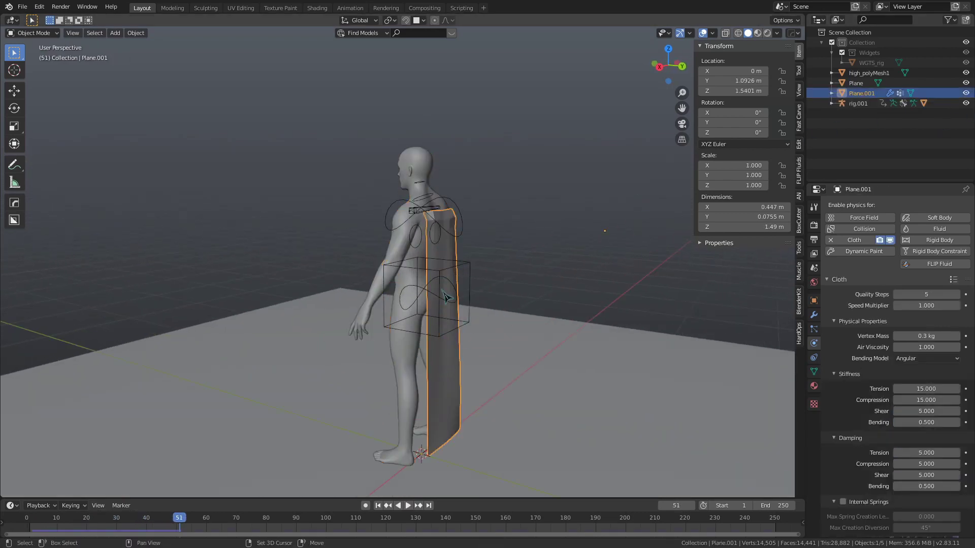
shift+click(444, 297)
key(ctrl+p)
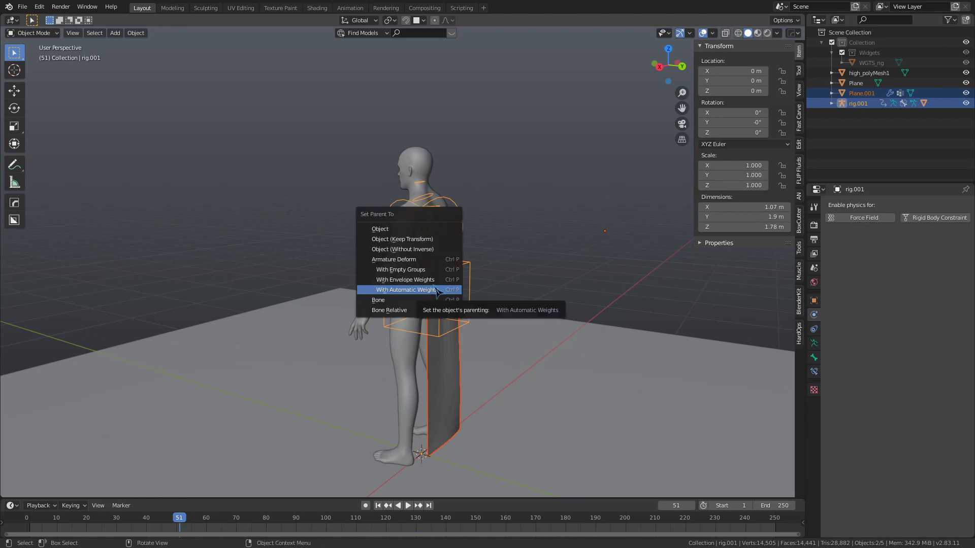
click(436, 290)
click(94, 529)
key(space)
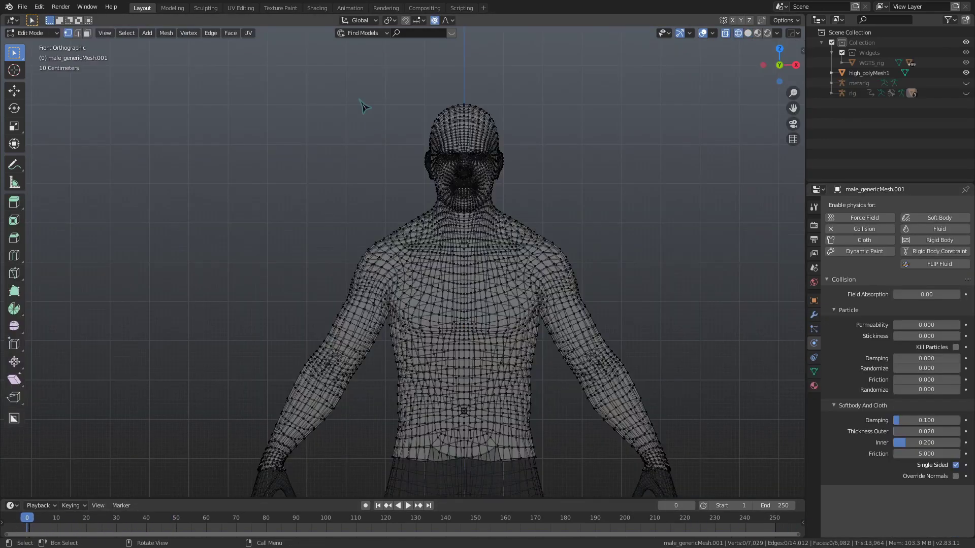
Step: Delete the head and neck vertices from the duplicated body mesh used for the shirt
drag(349, 69, 578, 233)
key(x)
click(574, 229)
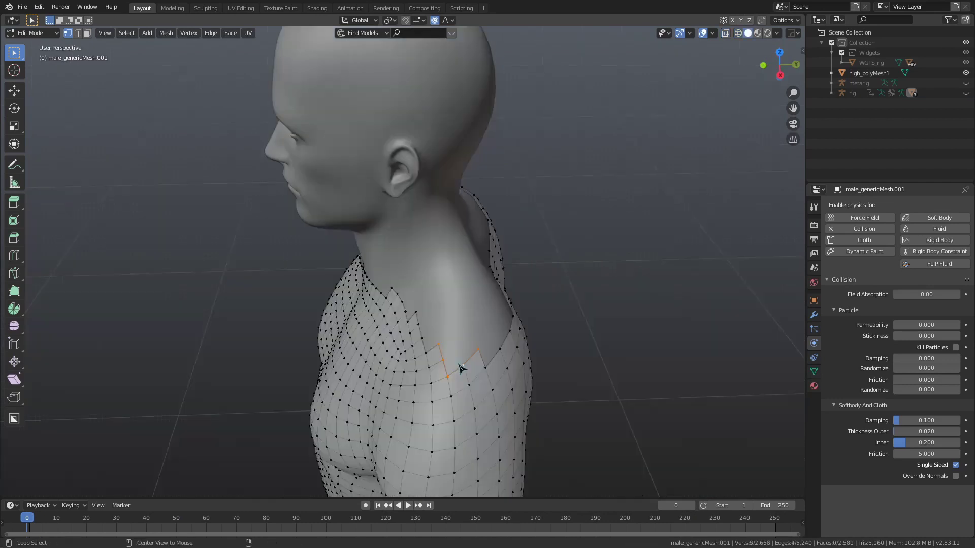
Step: Clean up the jagged neckline of the shirt mesh into an even edge around the shoulders
middle_drag(460, 366, 543, 330)
middle_drag(434, 273, 476, 298)
key(Tab)
click(349, 233)
middle_drag(348, 231, 435, 247)
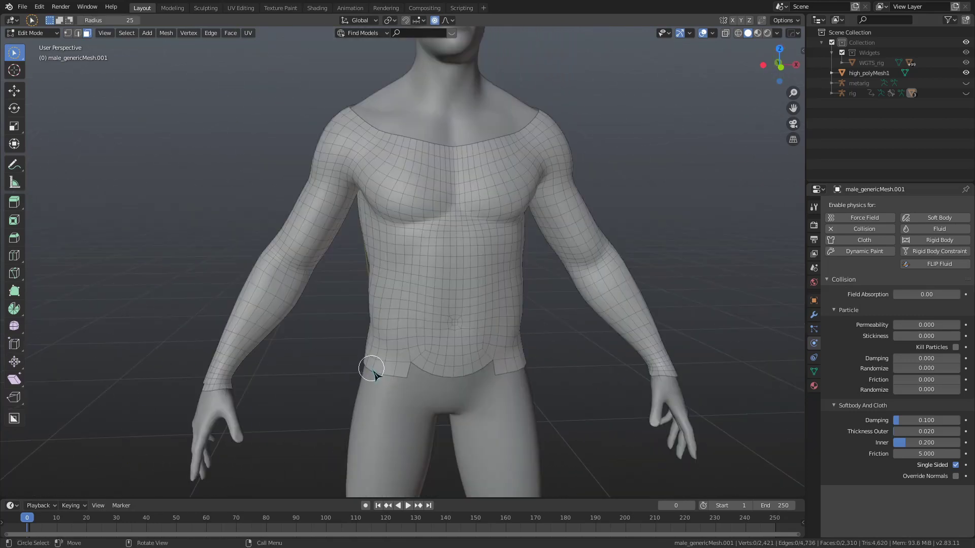
Step: Fill the gaps along the front of the shirt's lower hem with new faces between neighbouring vertices
scroll(405, 389, up, 4)
key(1)
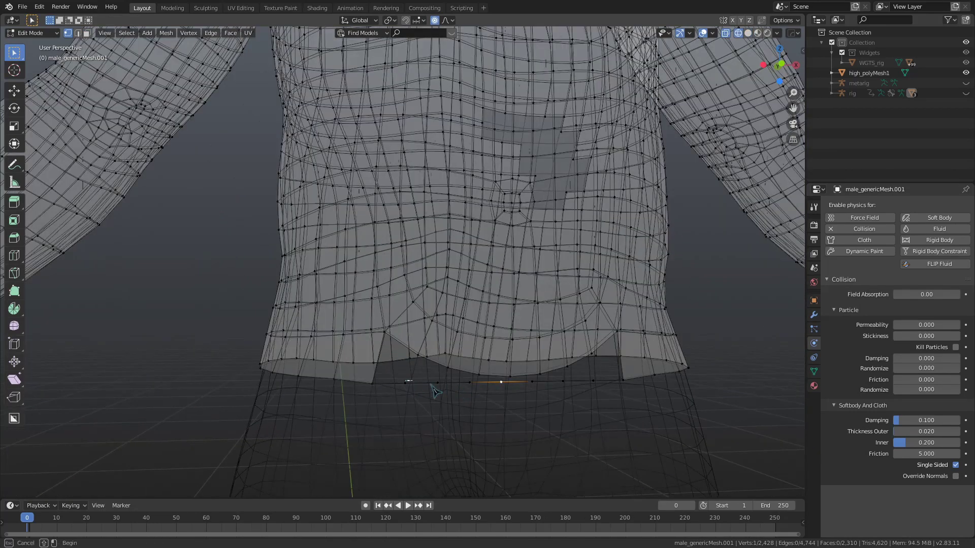
drag(405, 380, 604, 410)
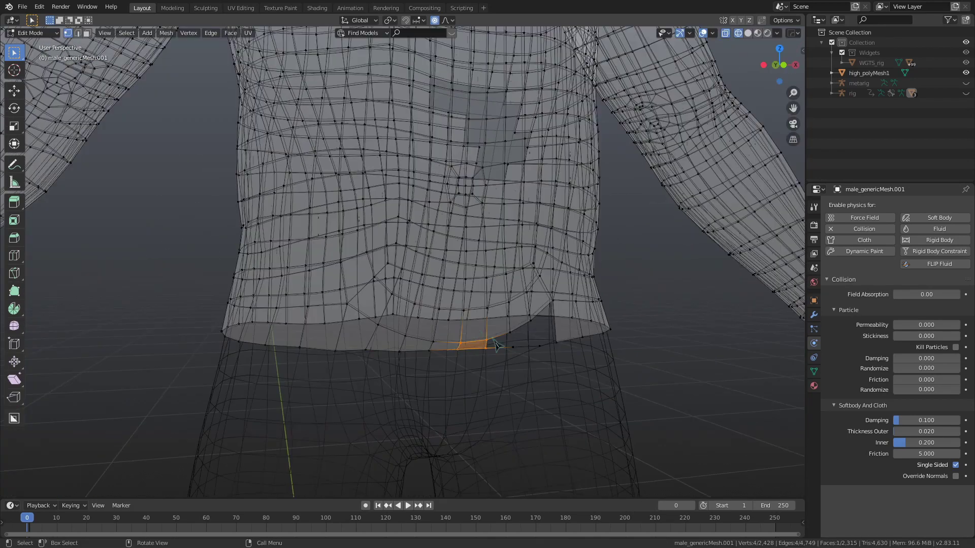
drag(475, 326, 528, 380)
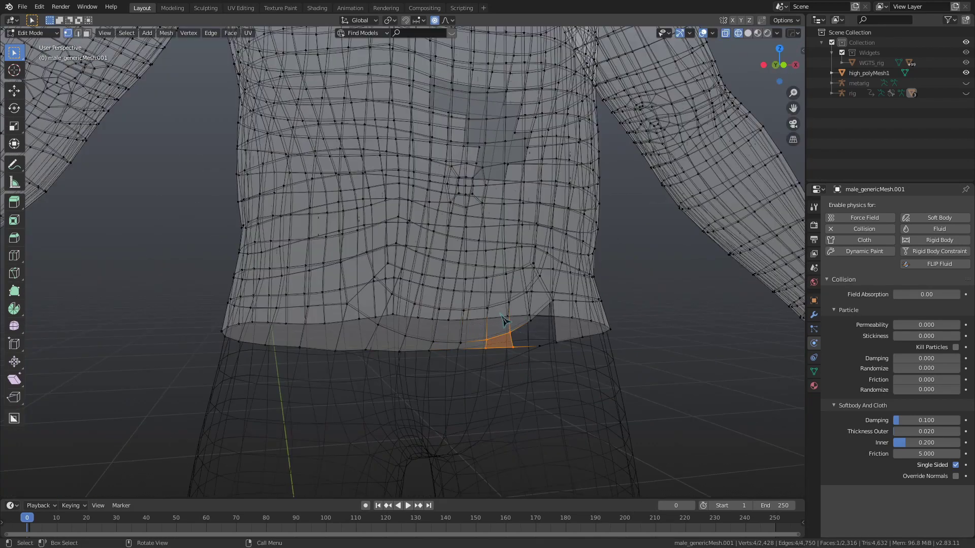
shift+drag(503, 313, 550, 356)
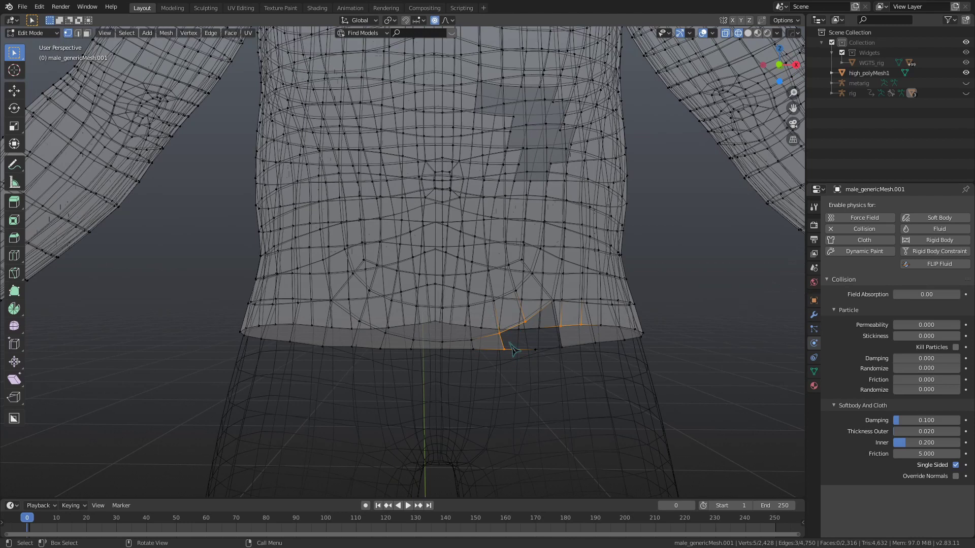
middle_drag(513, 349, 489, 337)
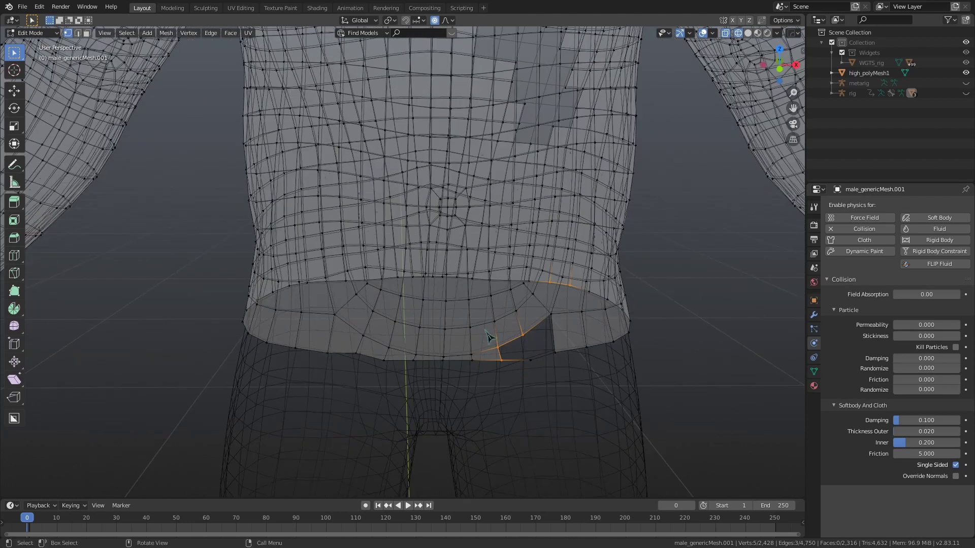
drag(514, 321, 568, 384)
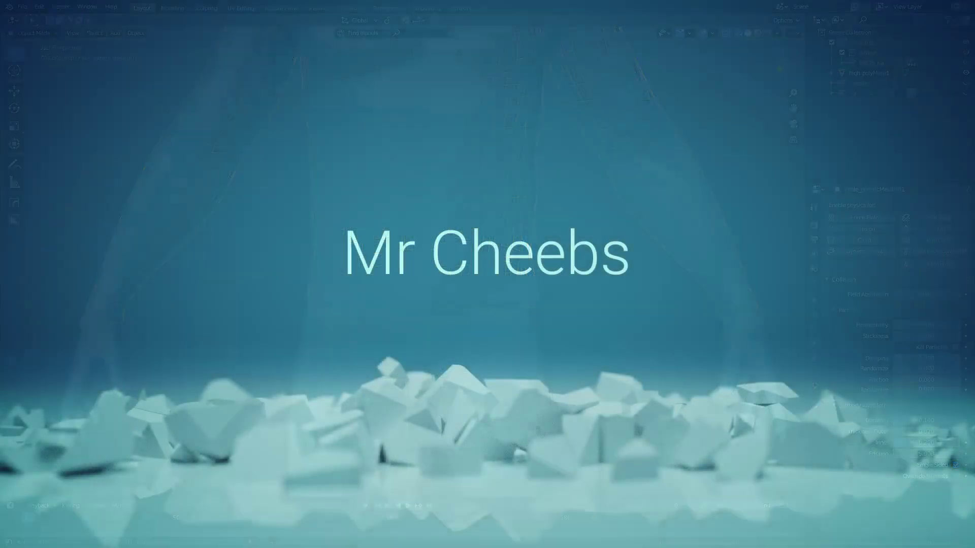